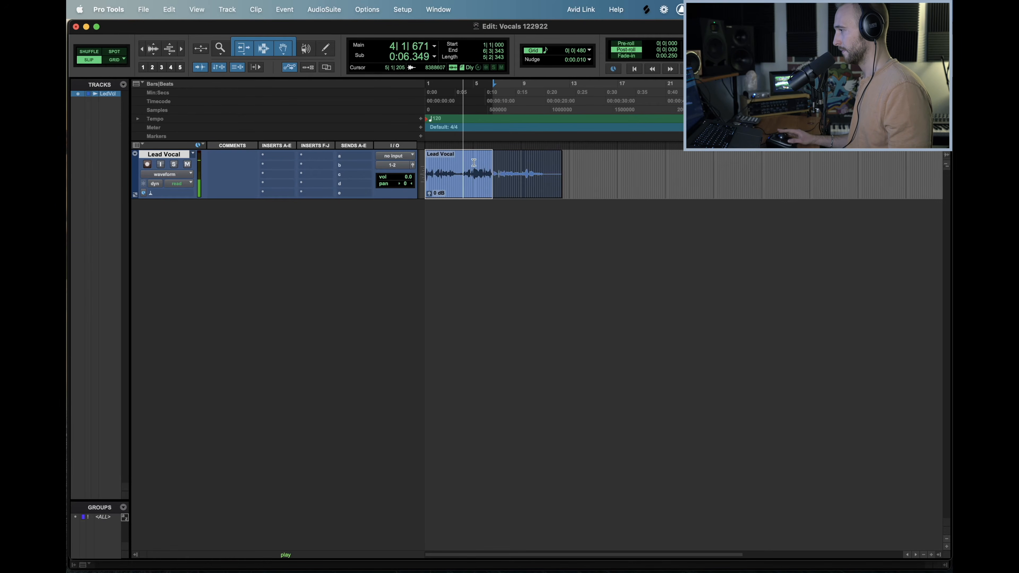
Insert soothe2 in the Lead Vocal track's first insert slot and bring up the Mix window.
left_click(288, 157)
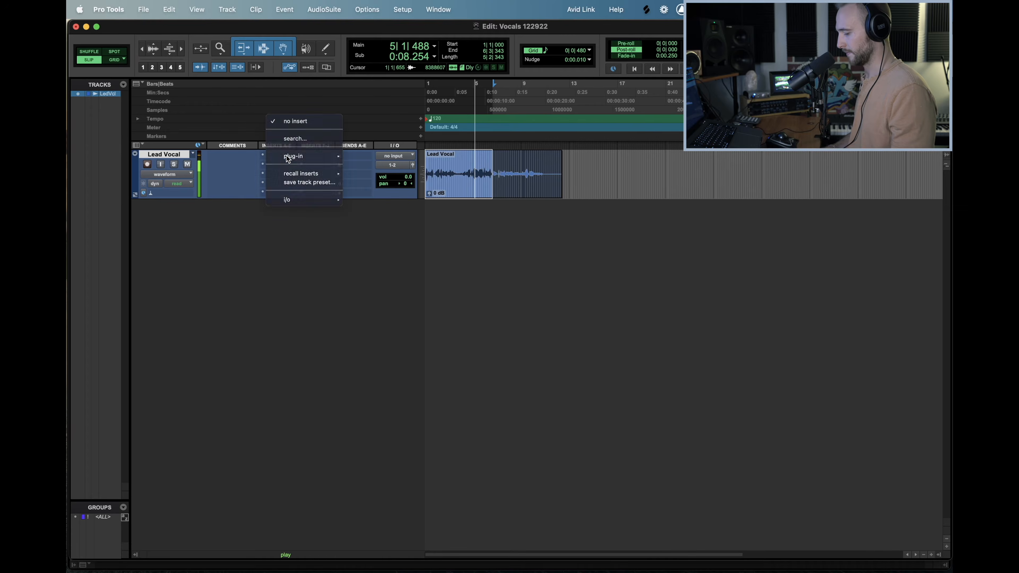
type("sooth")
key("Return")
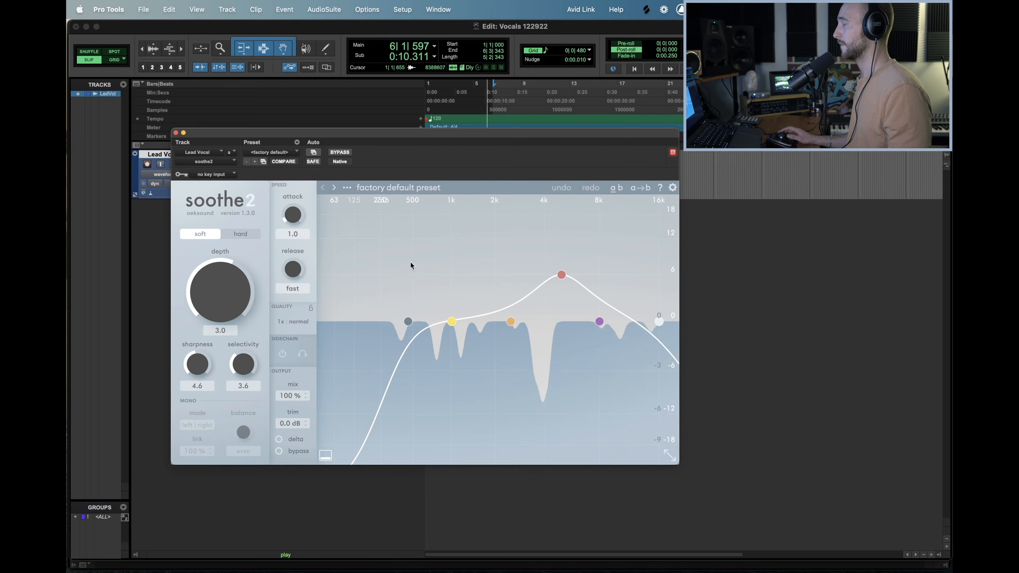
key("space")
key("super+equal")
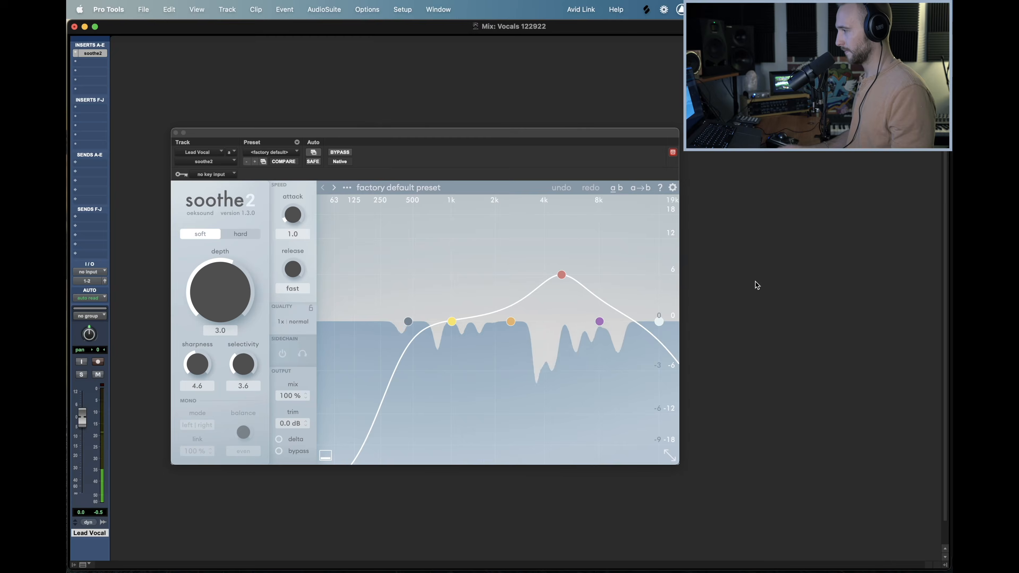
Load soothe2's Vocal de-harsh 2 preset from the Vocals category.
left_click(346, 187)
scroll(366, 399, "down", 3)
left_click(354, 455)
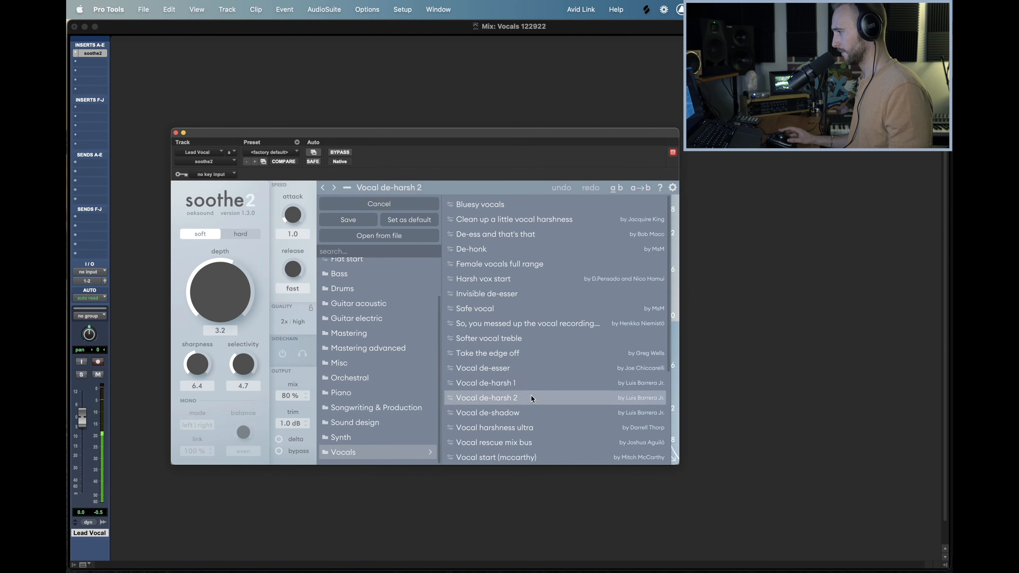
left_click(533, 398)
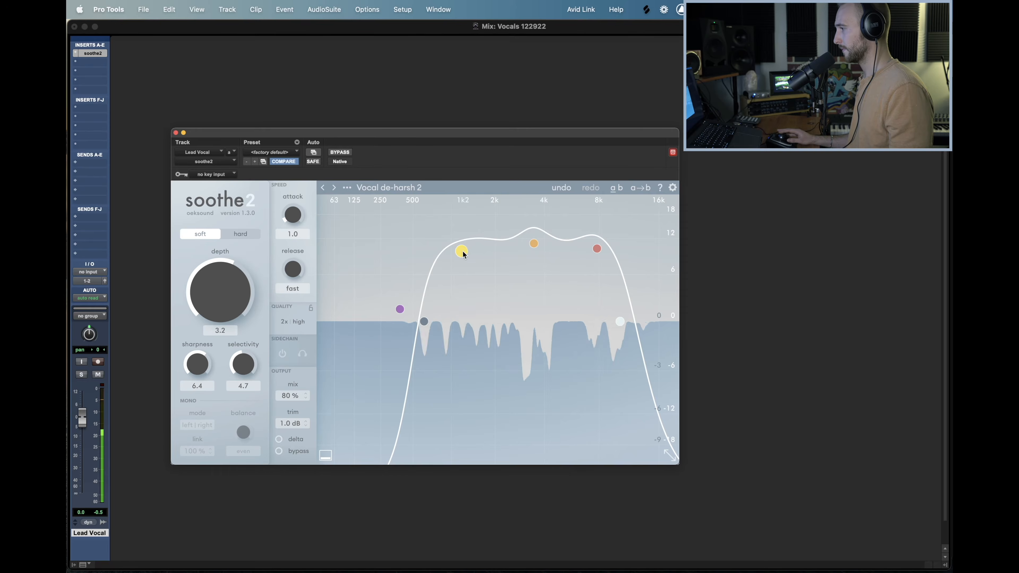
While auditioning the delta signal, narrow soothe2's curve around a peak near 4 kHz, with the low cut just above 2 kHz and high cut at 6.4 kHz.
left_click_drag(462, 251, 485, 293)
left_click_drag(424, 321, 475, 326)
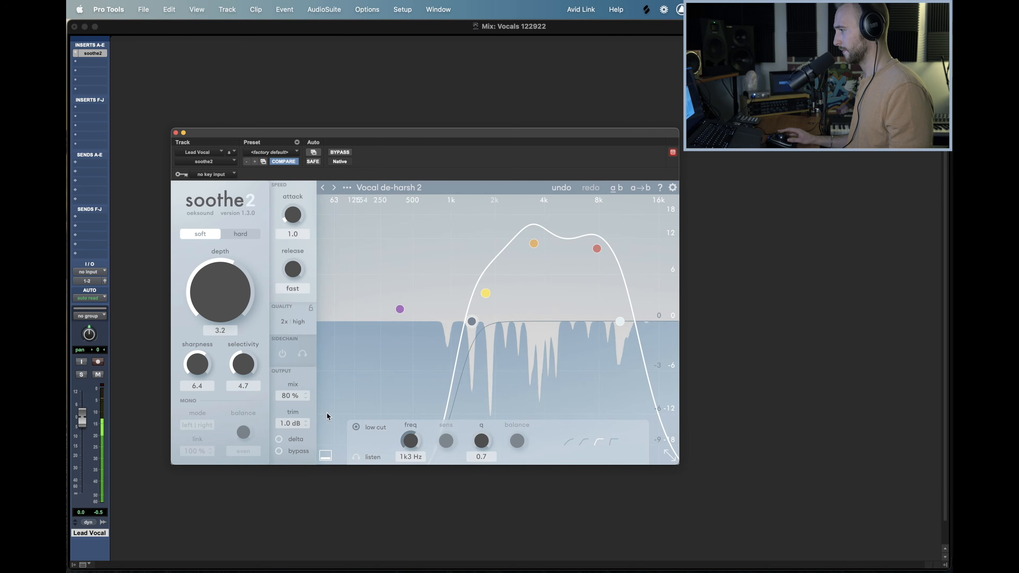
left_click(279, 439)
left_click_drag(531, 242, 543, 305, "alt")
left_click_drag(594, 251, 560, 322)
left_click_drag(478, 324, 499, 323)
left_click_drag(567, 322, 580, 321)
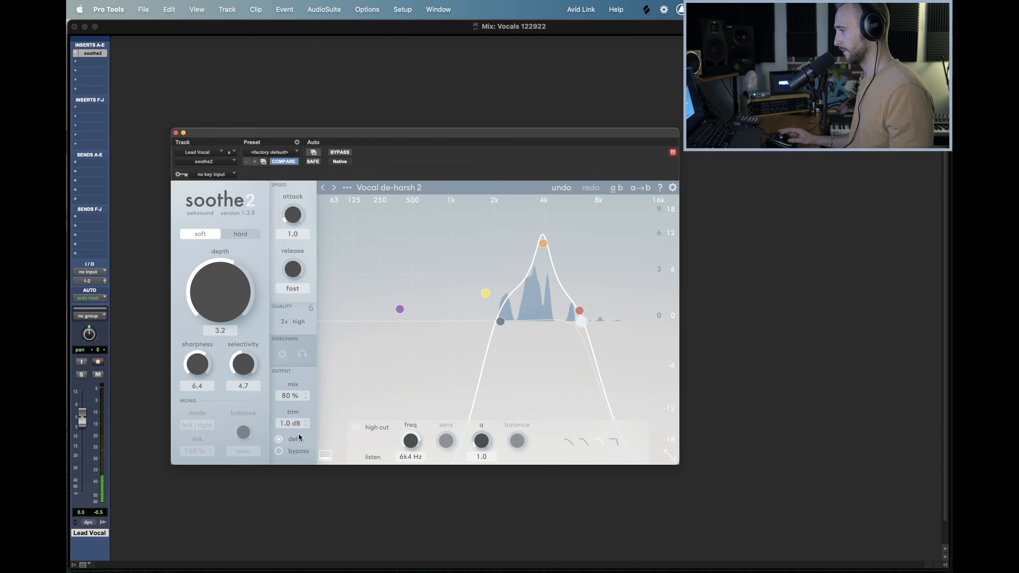
Turn off soothe2's delta monitoring, lower the depth to -1.6 and close the plug-in window.
left_click(279, 438)
left_click_drag(227, 280, 223, 299)
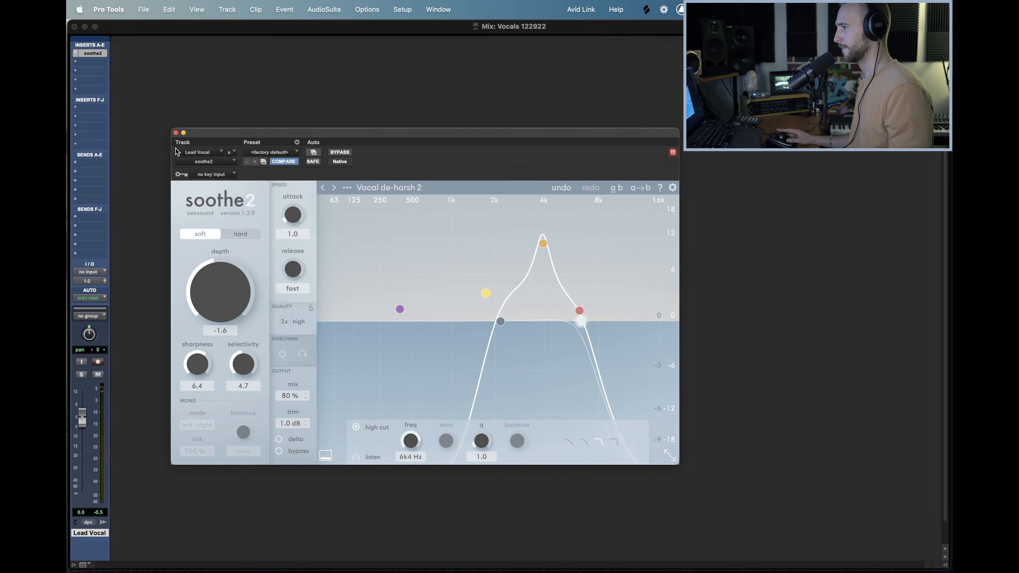
left_click(176, 132)
Insert FabFilter Pro-Q 3 after soothe2 and add a 30 dB/oct low cut at about 125 Hz.
left_click(99, 70)
type("fab")
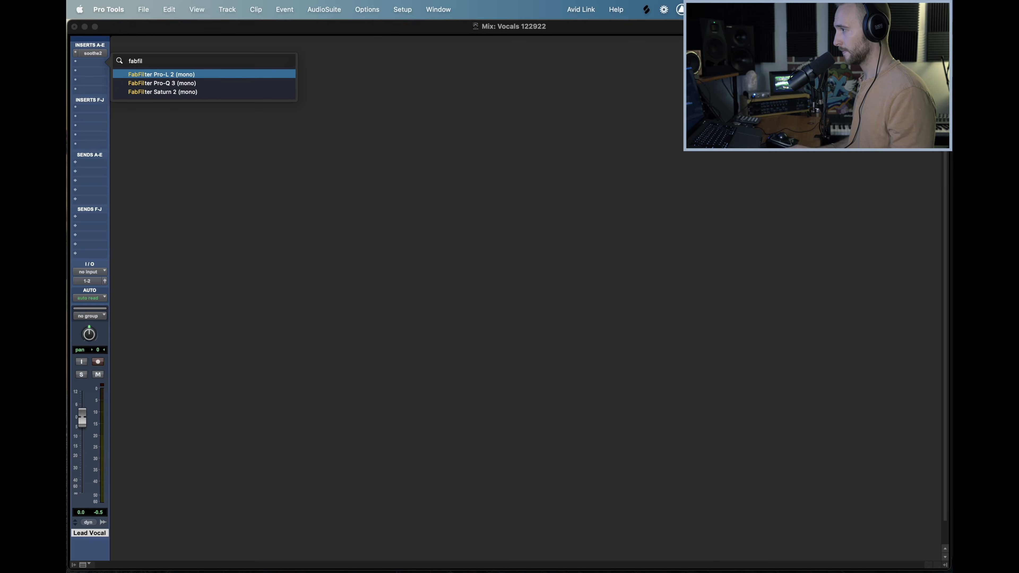
type("fil")
left_click(139, 83)
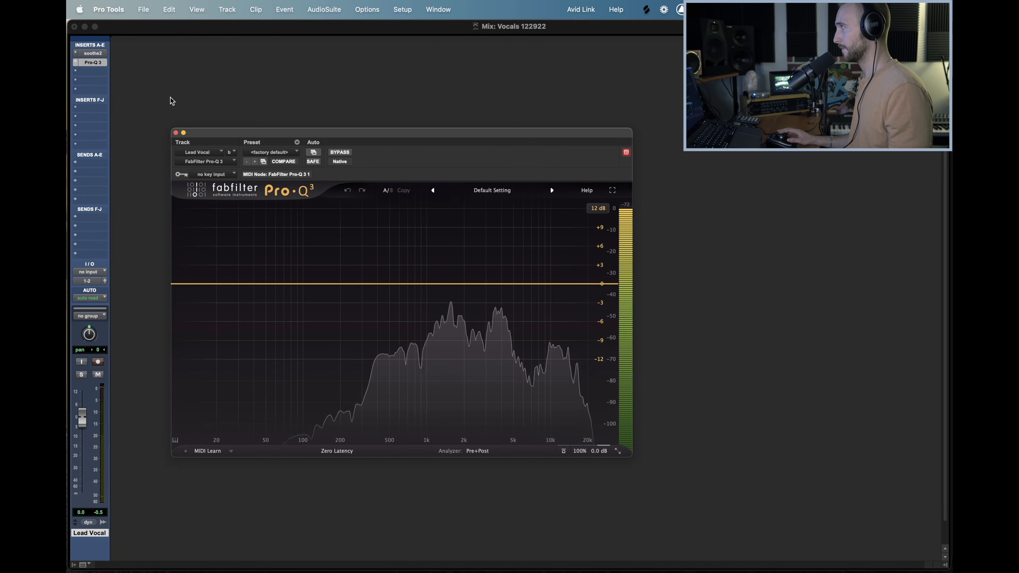
left_click(204, 284)
left_click_drag(225, 259, 336, 260)
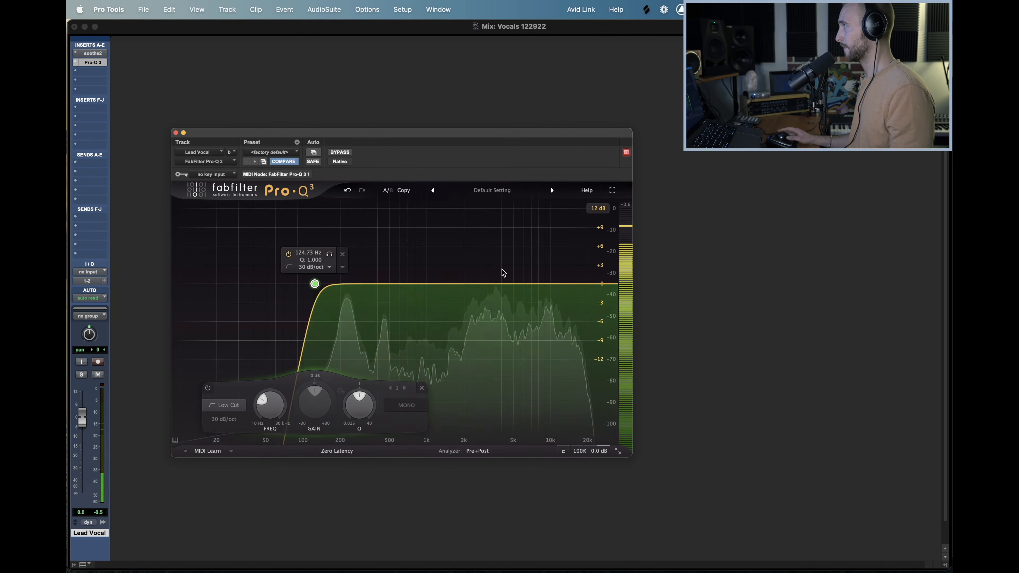
Add a slight high-frequency lift and a narrow dynamic bell cut of -1.39 dB near 3.75 kHz with Q 24.48, auditioning the bell band.
left_click_drag(596, 283, 514, 335)
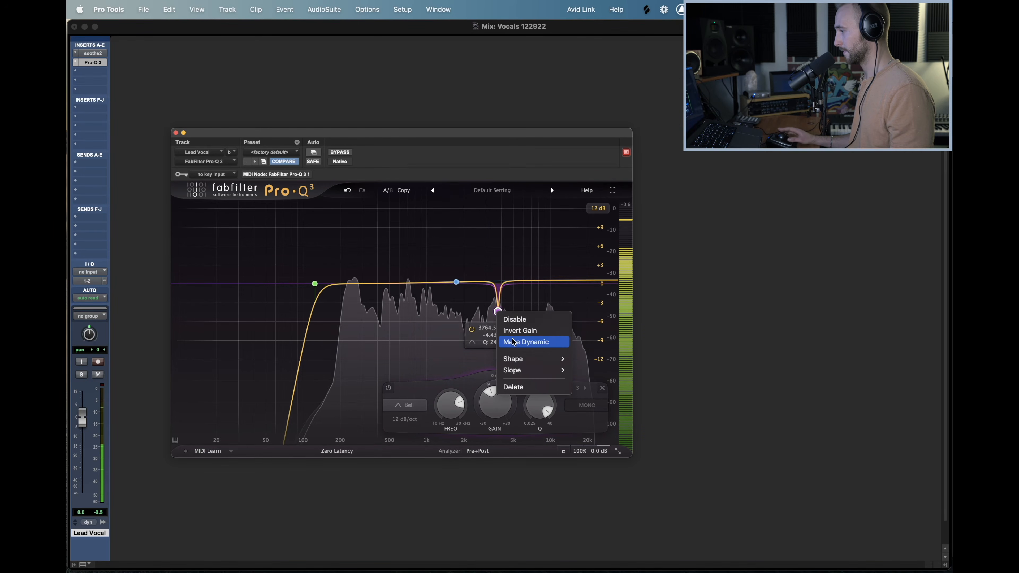
double_click(499, 416)
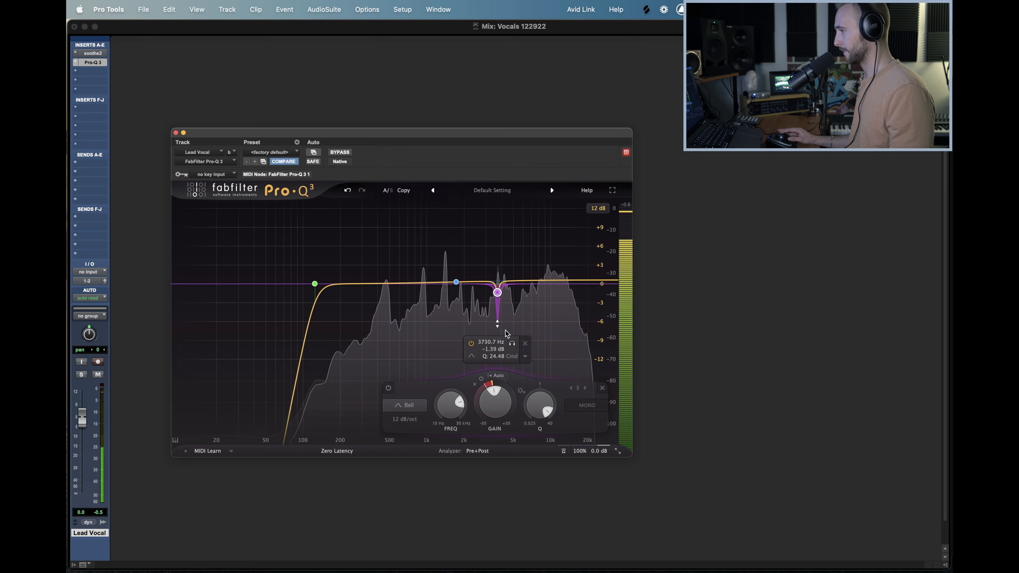
left_click(513, 343)
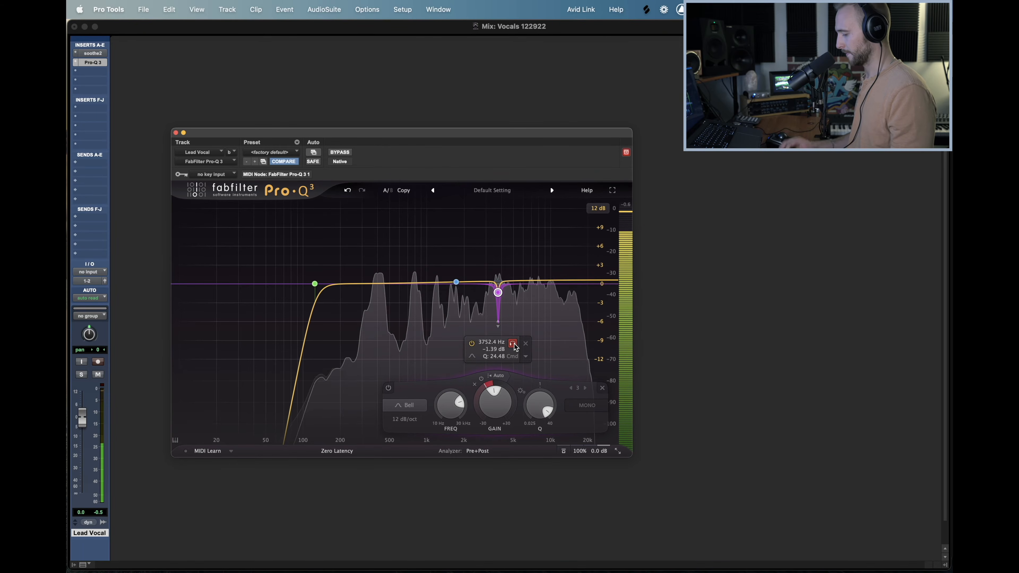
Extend the playback selection further along the Lead Vocal clip in the Edit window and return to the Mix window.
key("super+=")
left_click_drag(510, 135, 504, 208)
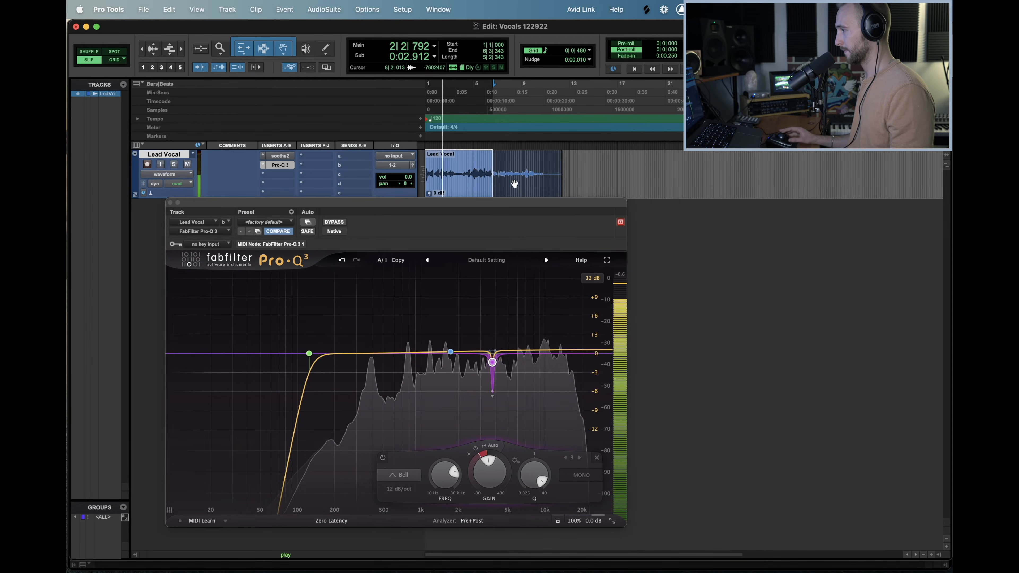
left_click(545, 167, "shift")
key("super+=")
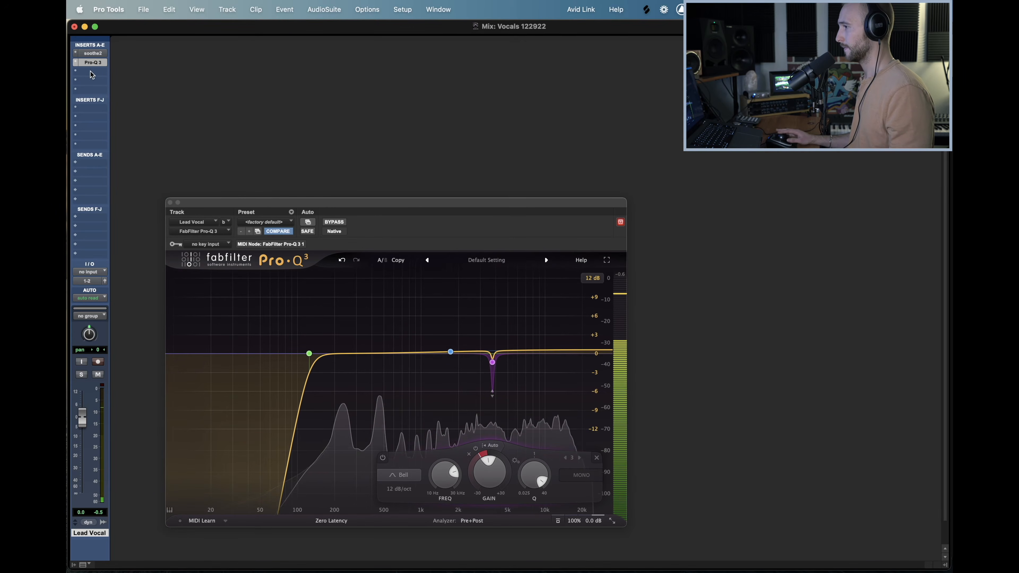
Insert RCompressor in the third slot with attack 0.50, release 5.00, ratio 3.01 and threshold -1.4, and close its window.
left_click(92, 82)
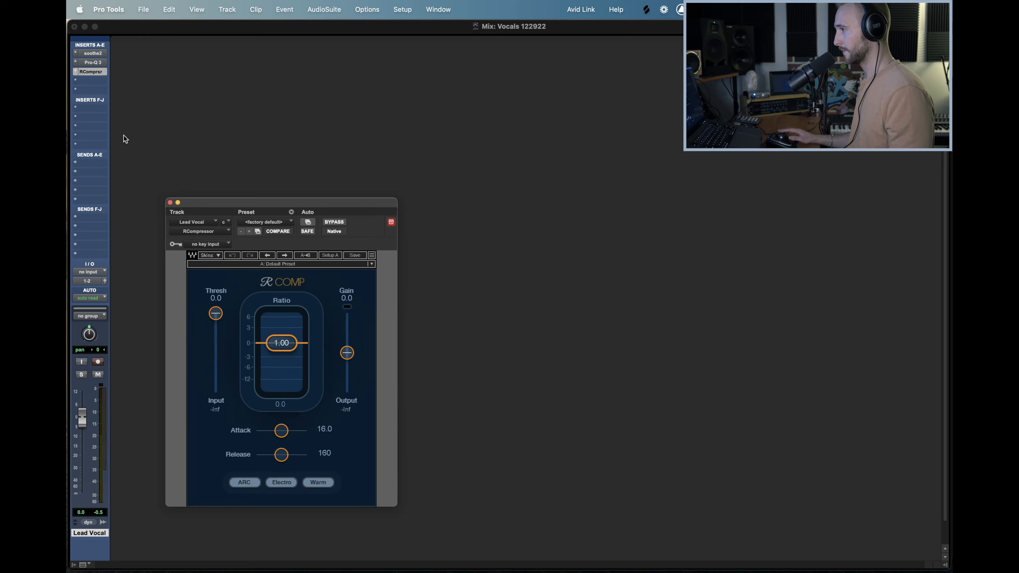
left_click_drag(281, 430, 256, 454)
left_click_drag(281, 343, 281, 355)
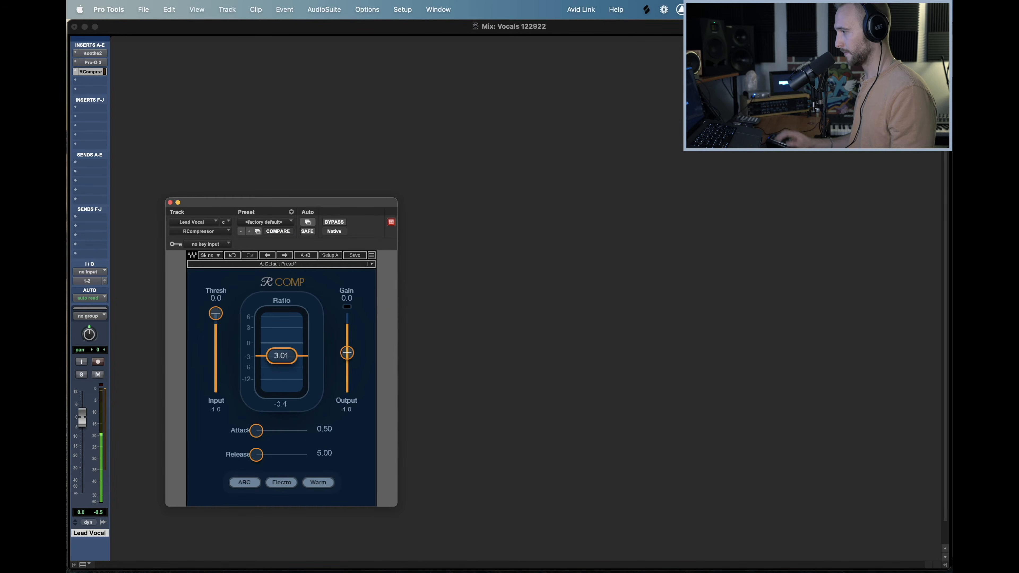
left_click_drag(215, 313, 215, 315)
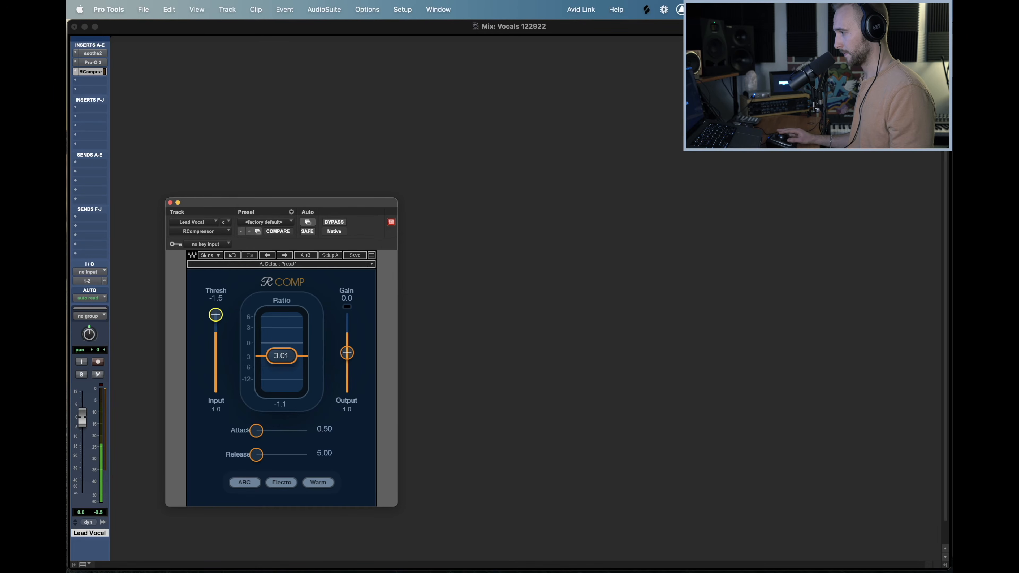
left_click_drag(215, 318, 215, 314)
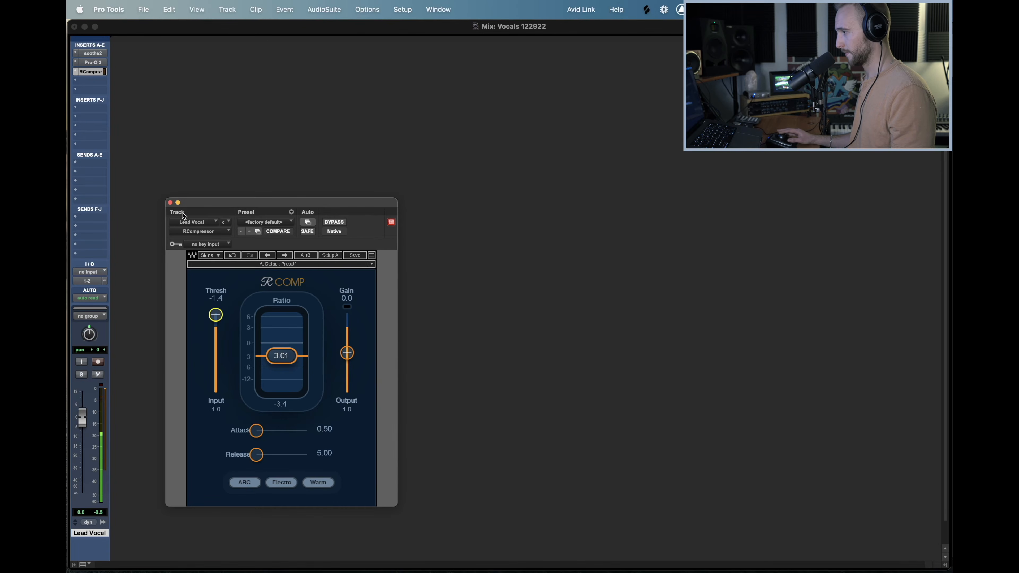
left_click(170, 202)
Insert CLA-76 after RCompressor, choose the Bluey revision, and set the attack to about 4 and the release near 7.
left_click(89, 82)
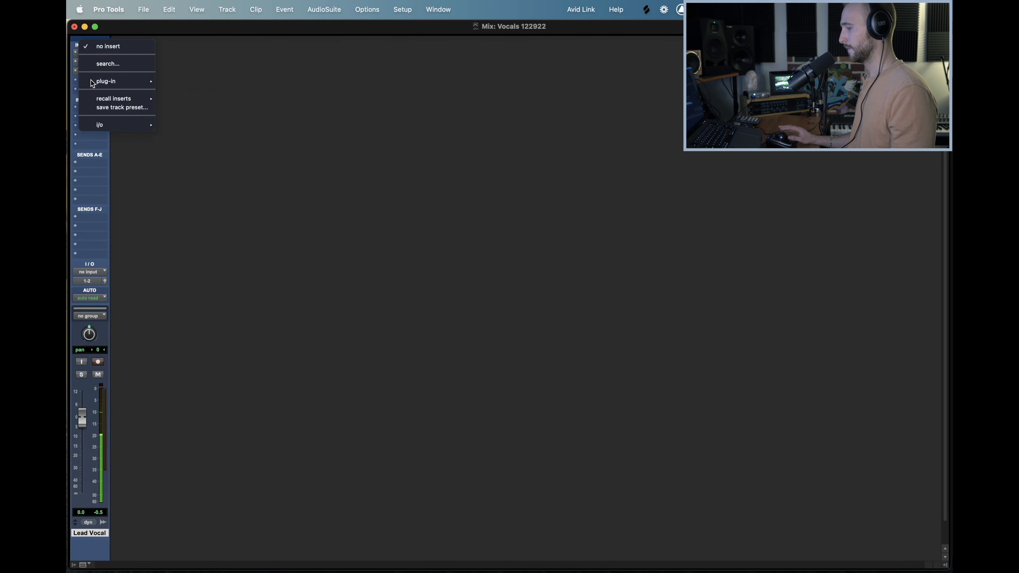
type("cla-7")
key("Return")
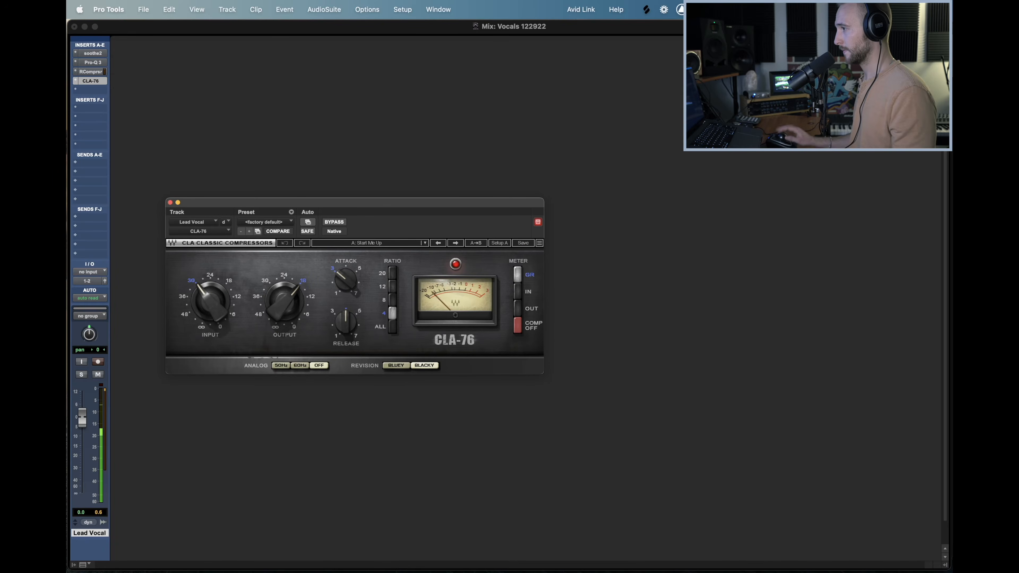
left_click(404, 366)
left_click_drag(343, 287, 344, 281)
left_click_drag(346, 322, 347, 313)
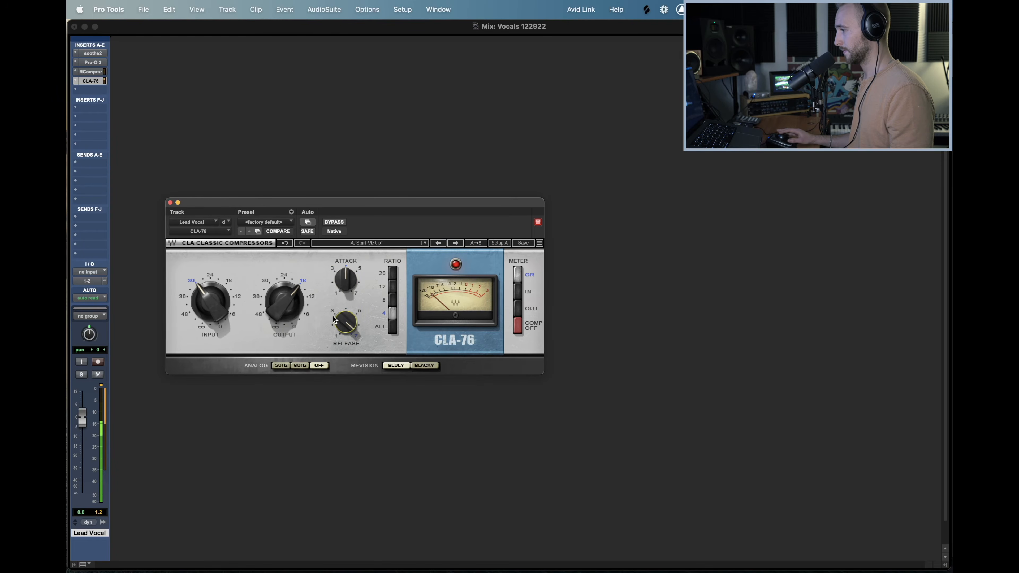
Lower the CLA-76 input to around the 36 mark and close the plug-in window.
left_click_drag(205, 287, 206, 301)
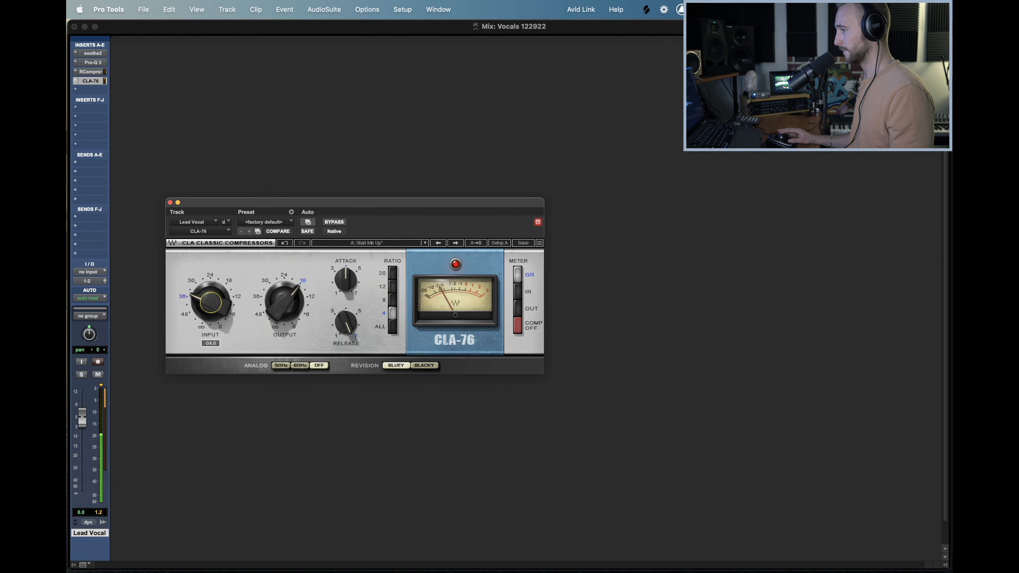
left_click_drag(223, 291, 224, 289)
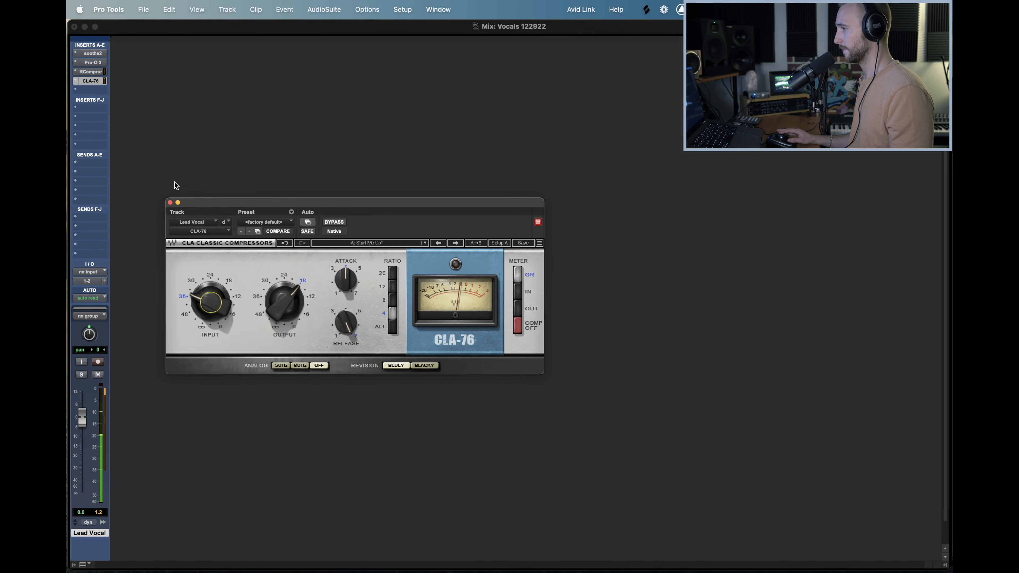
left_click(170, 203)
Insert a second FabFilter Pro-Q 3 in the fifth slot and add a low cut at about 40 Hz.
left_click(97, 88)
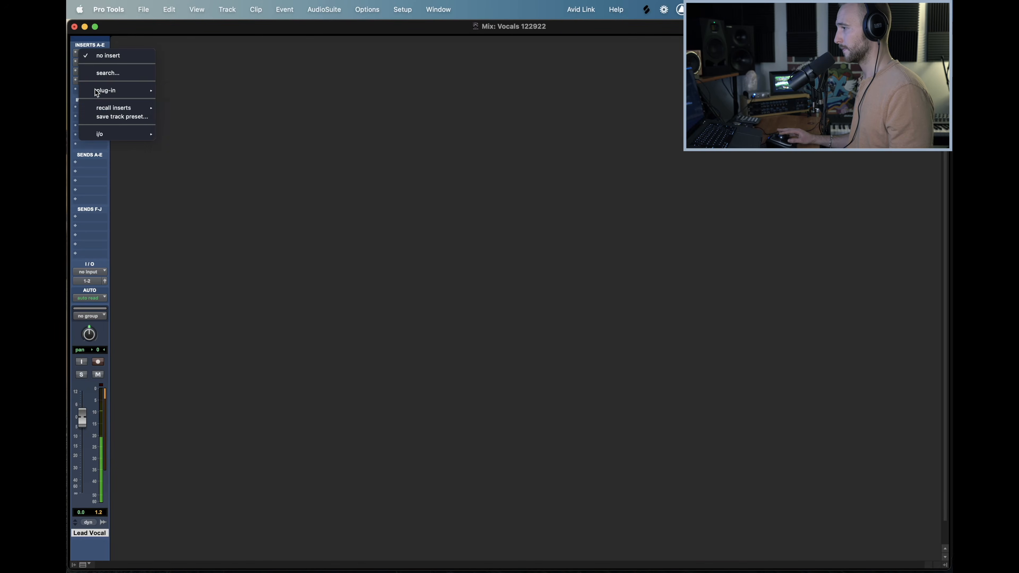
type("fab")
key("Down")
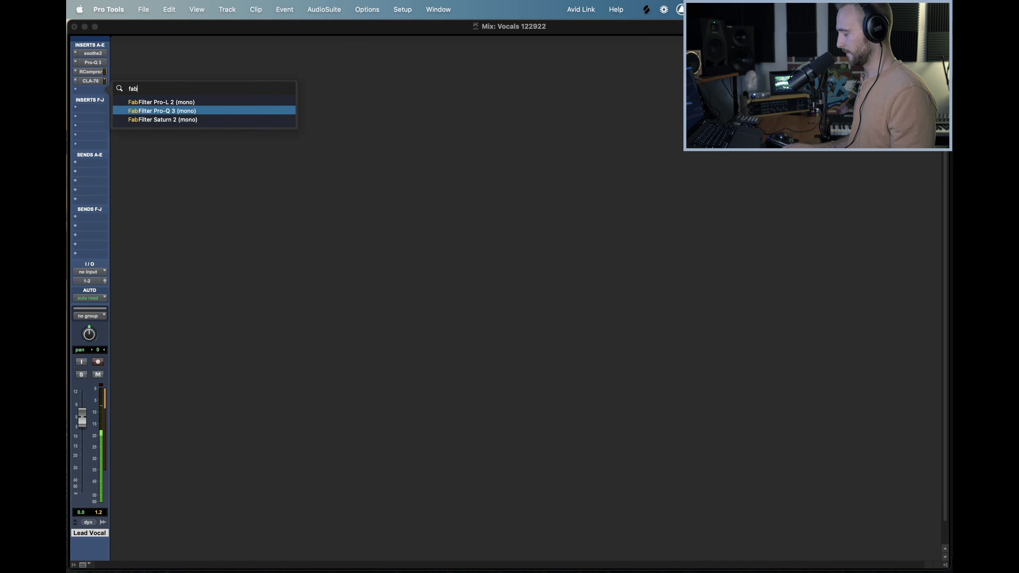
key("Return")
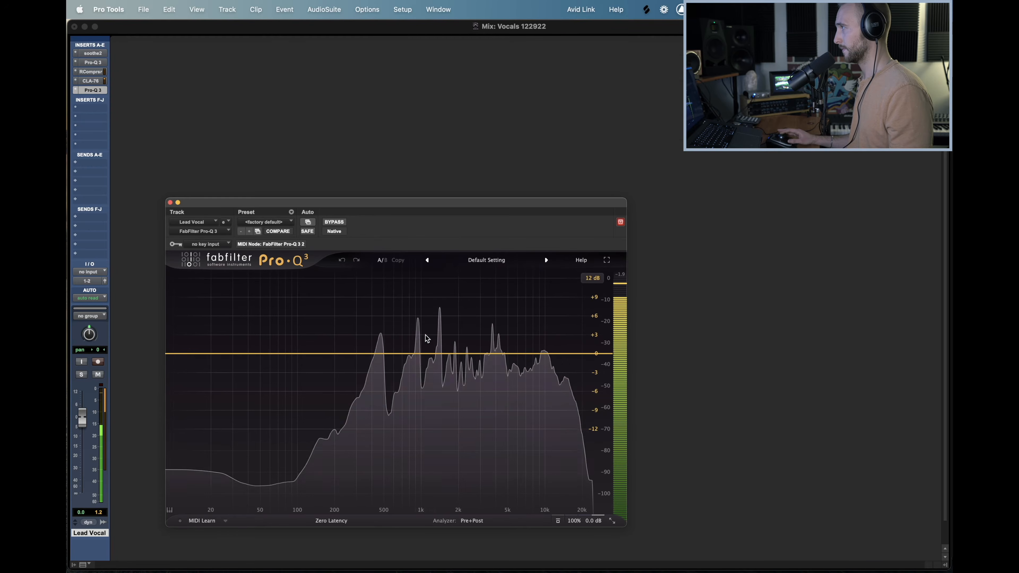
left_click(191, 353)
left_click_drag(191, 354, 246, 359)
Add a wide bell cut of -1.50 dB at about 855 Hz with Q 1.049, auditioning and bypassing the band to compare.
left_click_drag(408, 354, 447, 385)
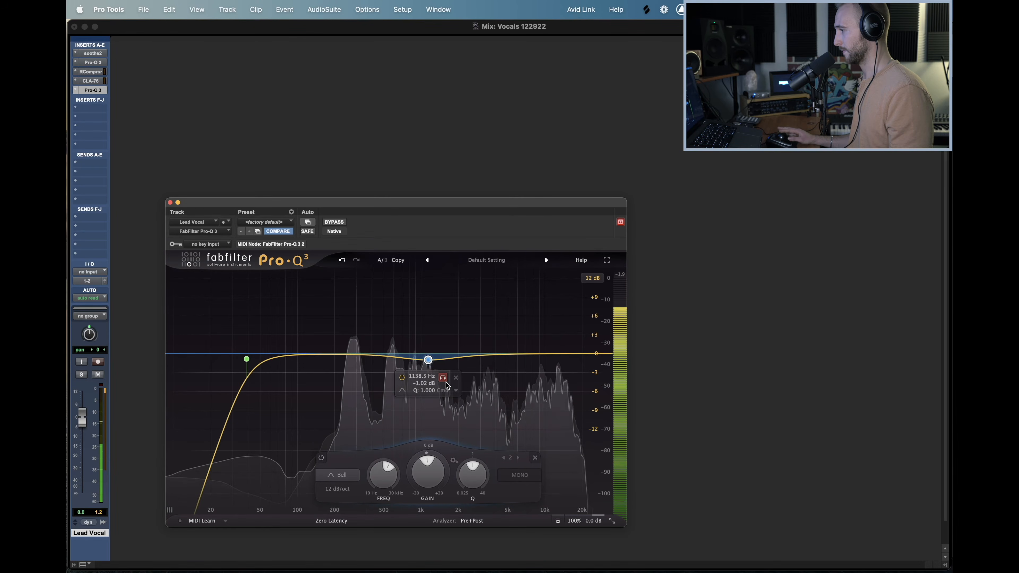
double_click(428, 360)
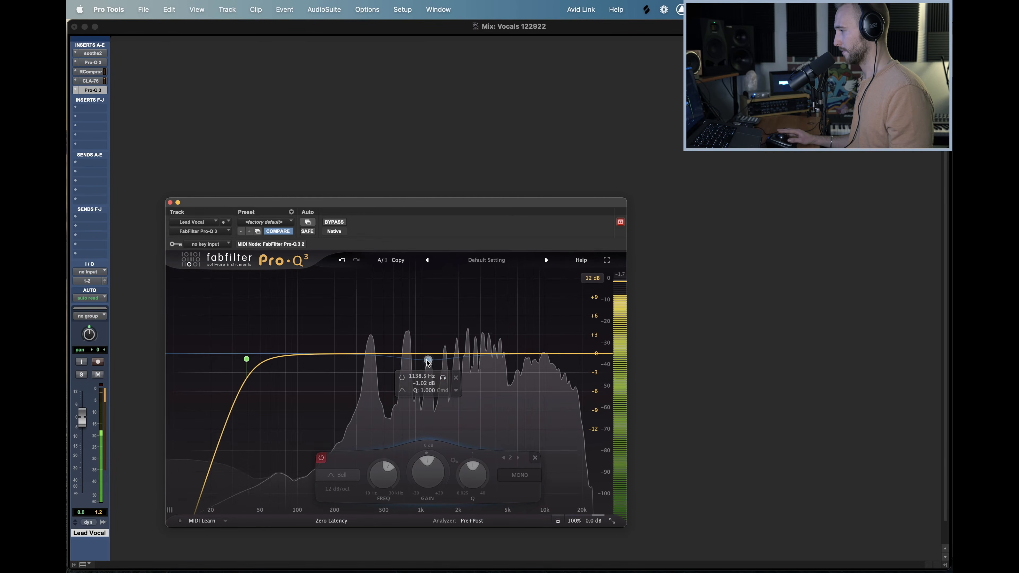
left_click_drag(441, 378, 427, 385)
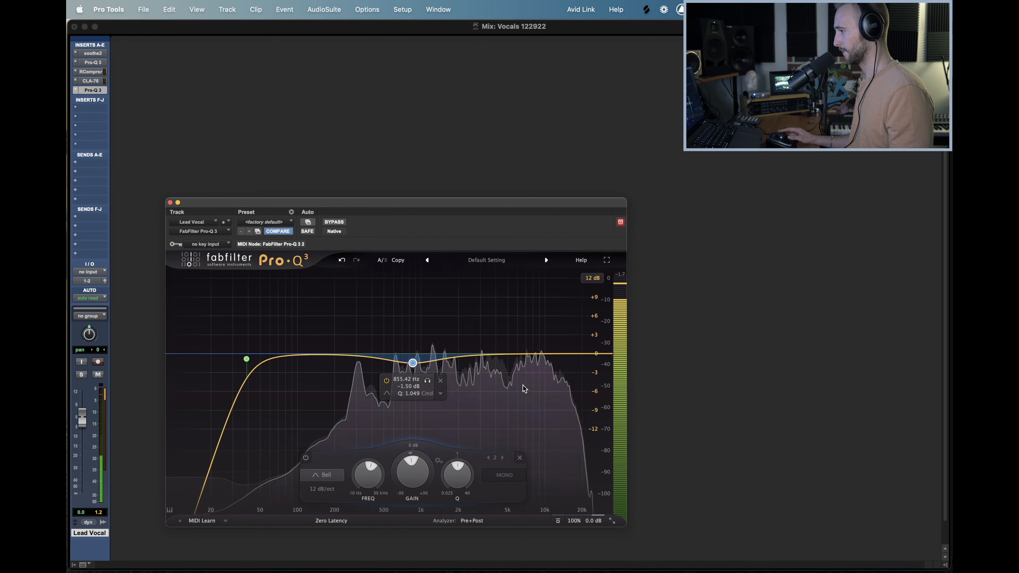
Add a dynamic bell band at 4107 Hz with 0 dB static gain and Q 10.05, and audition it.
left_click_drag(498, 354, 511, 387)
scroll(488, 368, "up", 5)
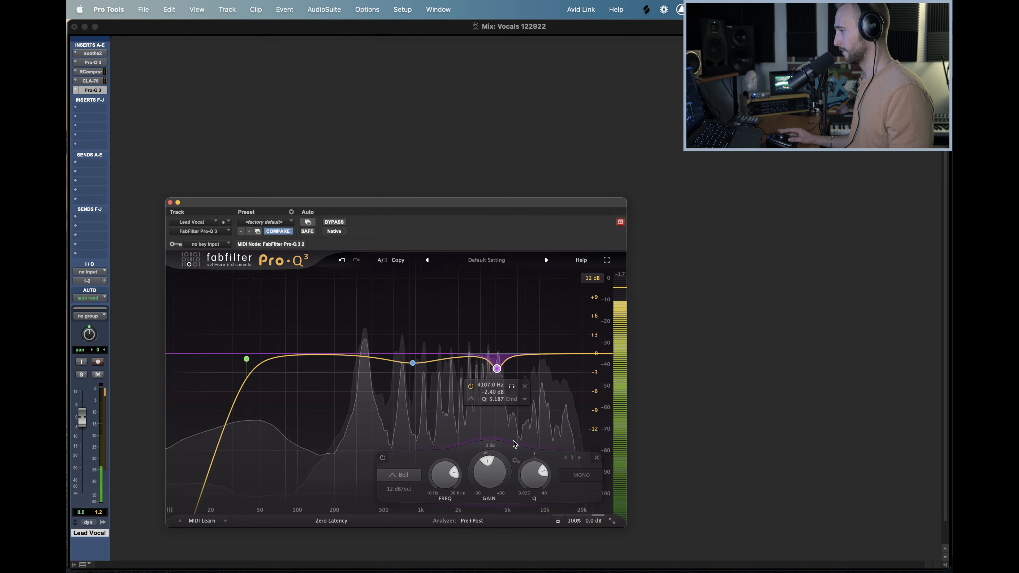
left_click_drag(534, 475, 535, 468)
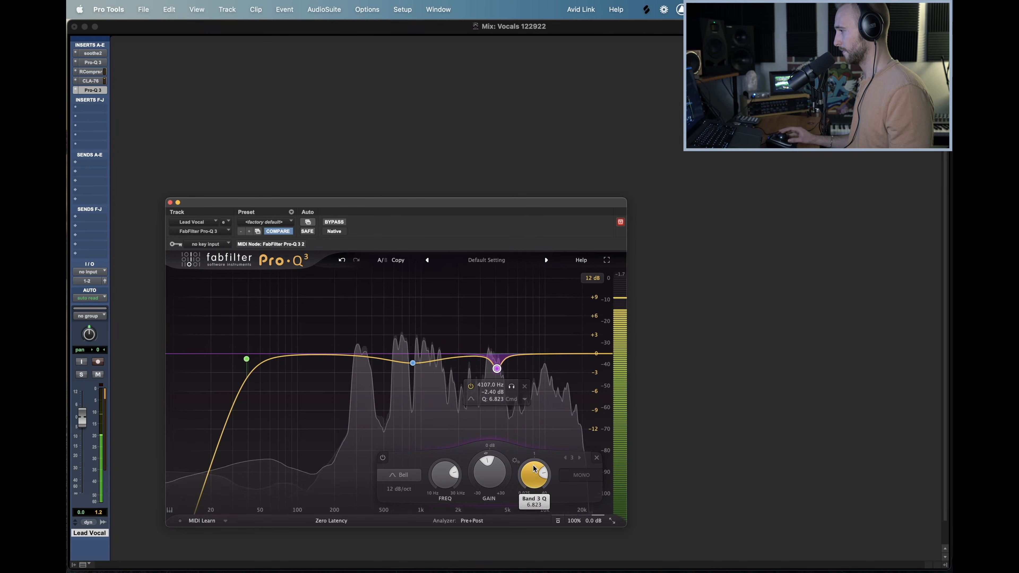
right_click(496, 369)
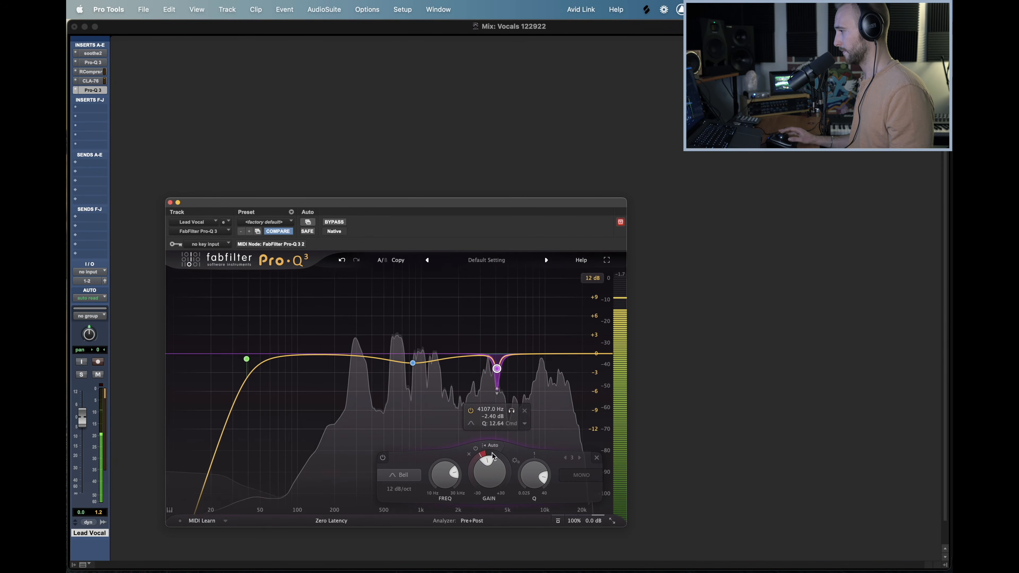
left_click(489, 473, "alt")
left_click_drag(533, 475, 533, 484)
mouse_move(498, 377)
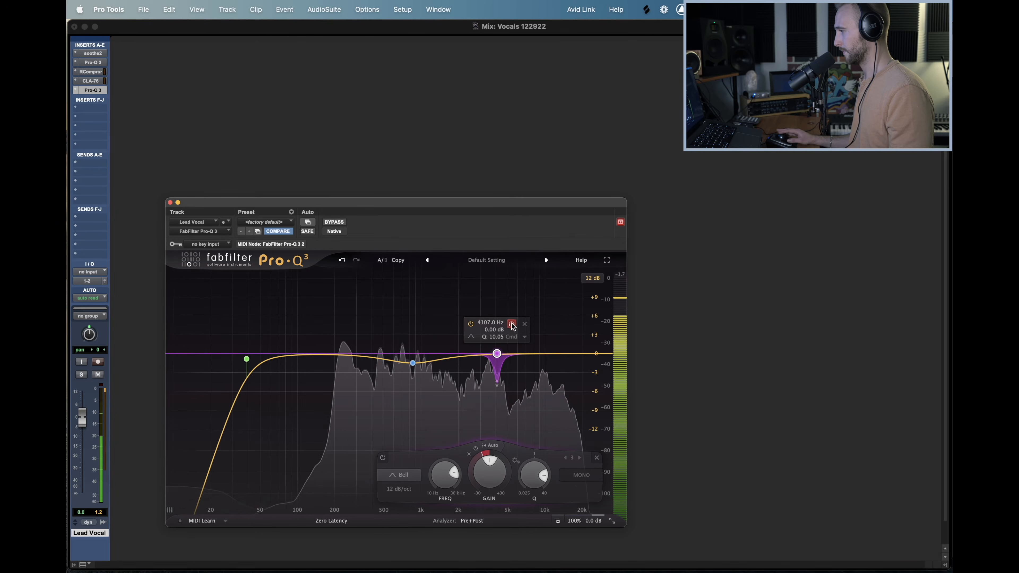
Close the second Pro-Q 3 and insert the mono DeEsser in the sixth insert slot of the Lead Vocal track.
left_click_drag(513, 327, 509, 325)
left_click(170, 203)
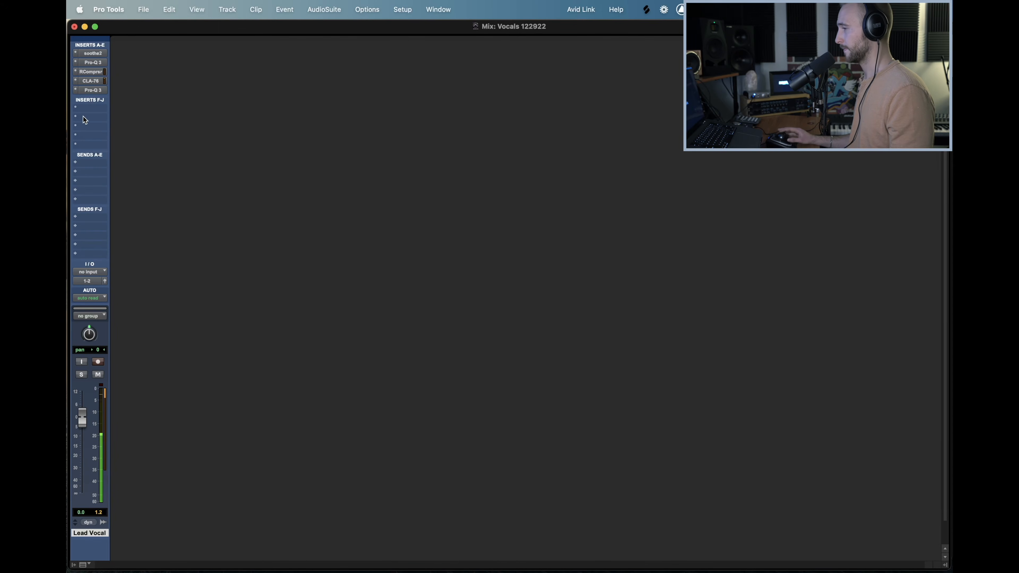
left_click(93, 108)
type("de")
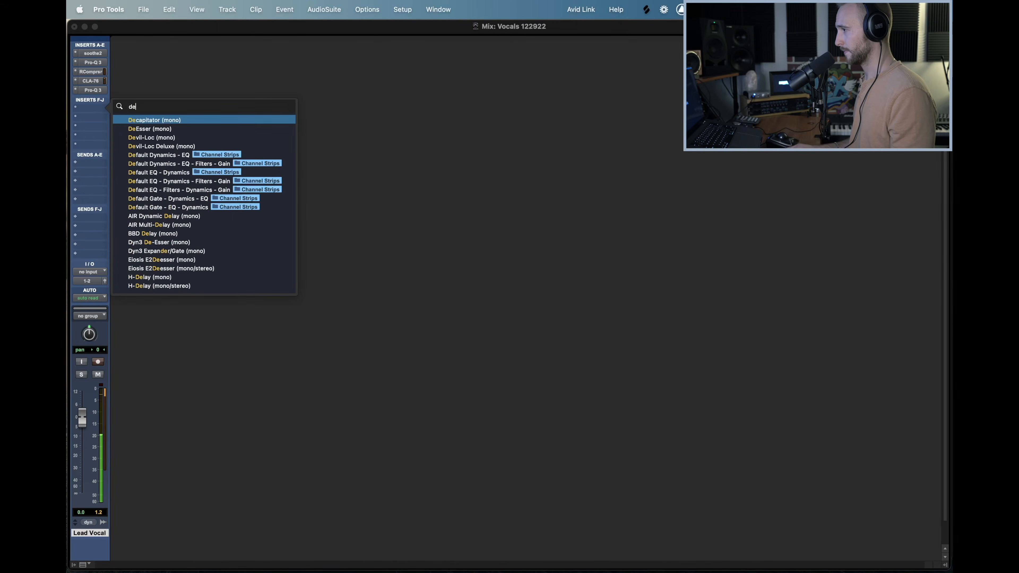
key("Down")
key("Return")
Set the DeEsser to Wide mode, tune its frequency and lower the threshold to around -20 while switching between sidechain and audio monitoring.
left_click_drag(269, 284, 270, 302)
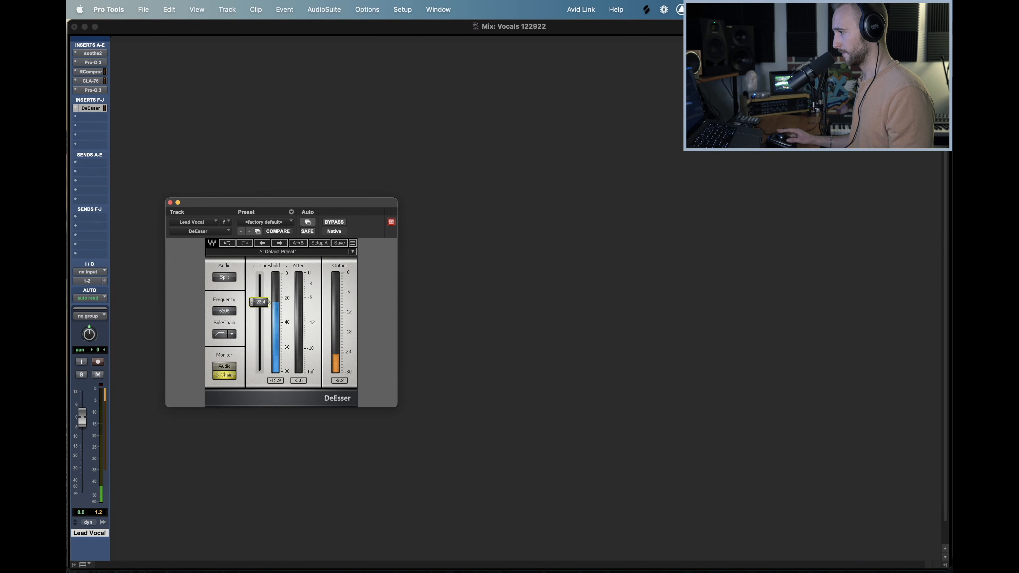
left_click(228, 365)
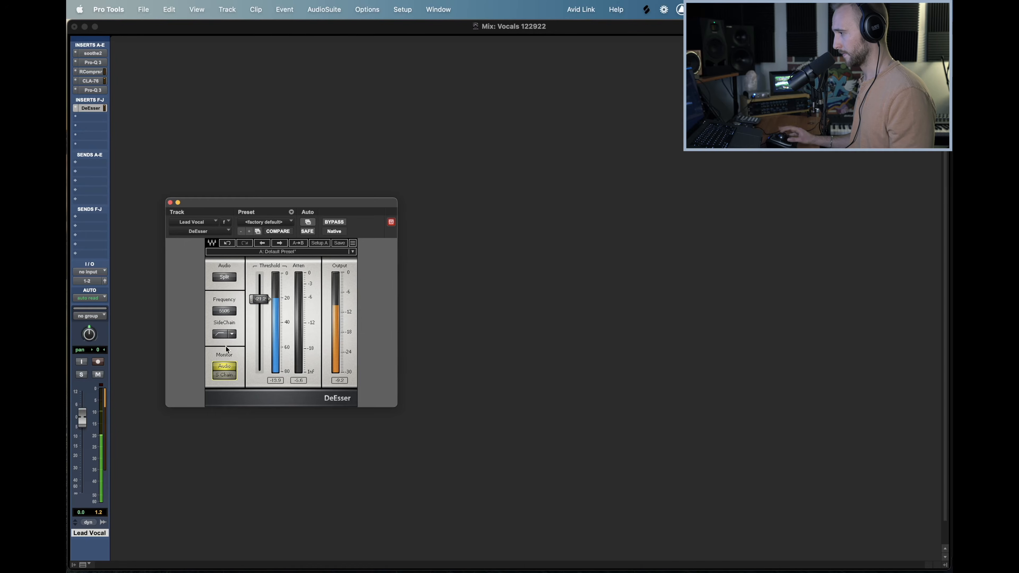
left_click(231, 376)
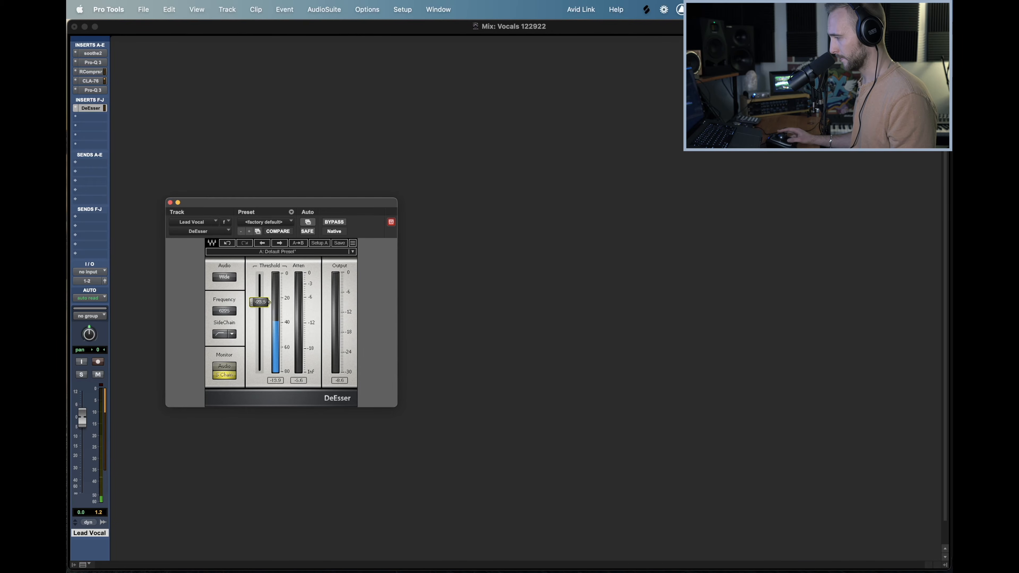
left_click_drag(260, 302, 226, 312)
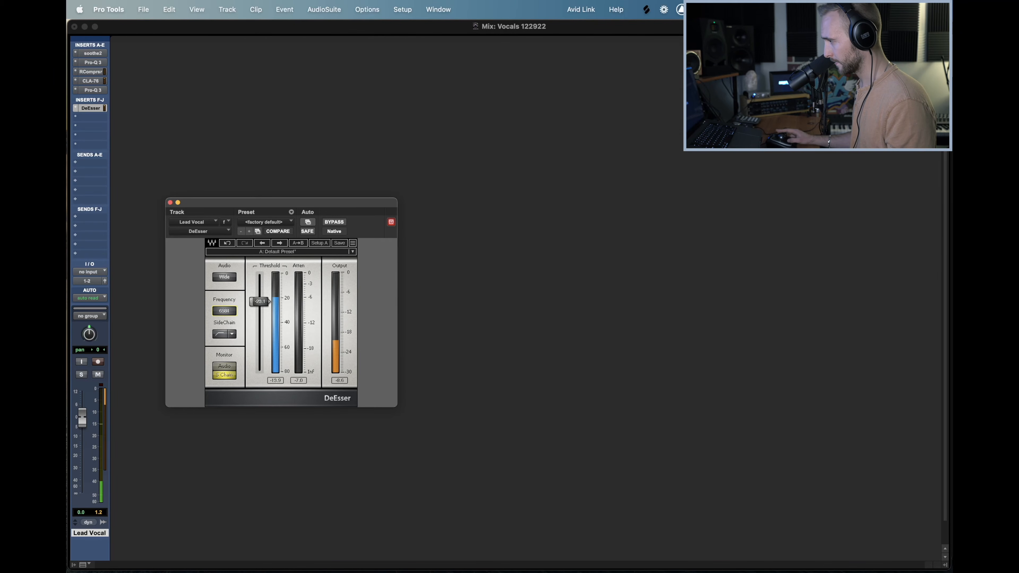
left_click(230, 366)
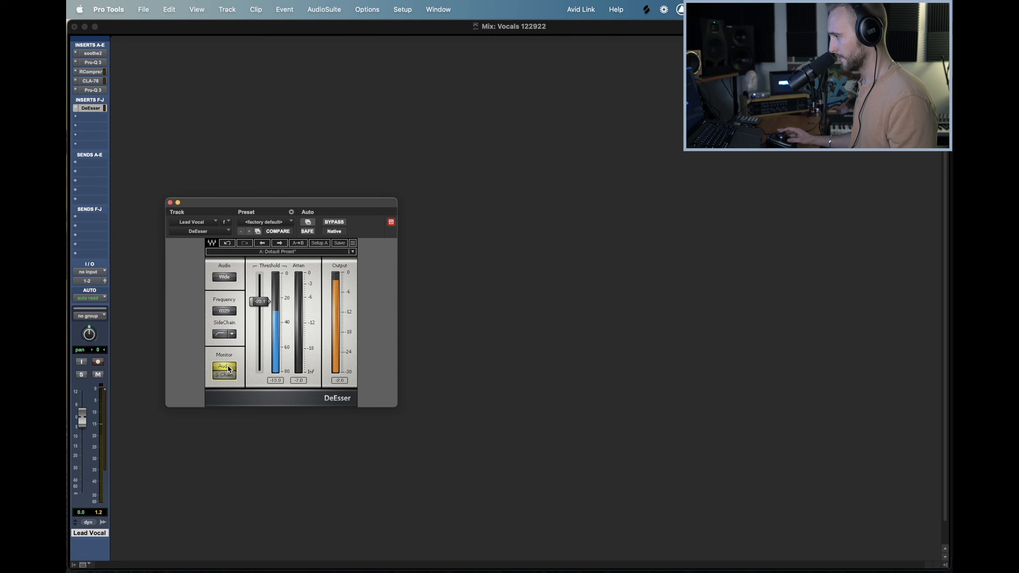
left_click_drag(259, 301, 260, 300)
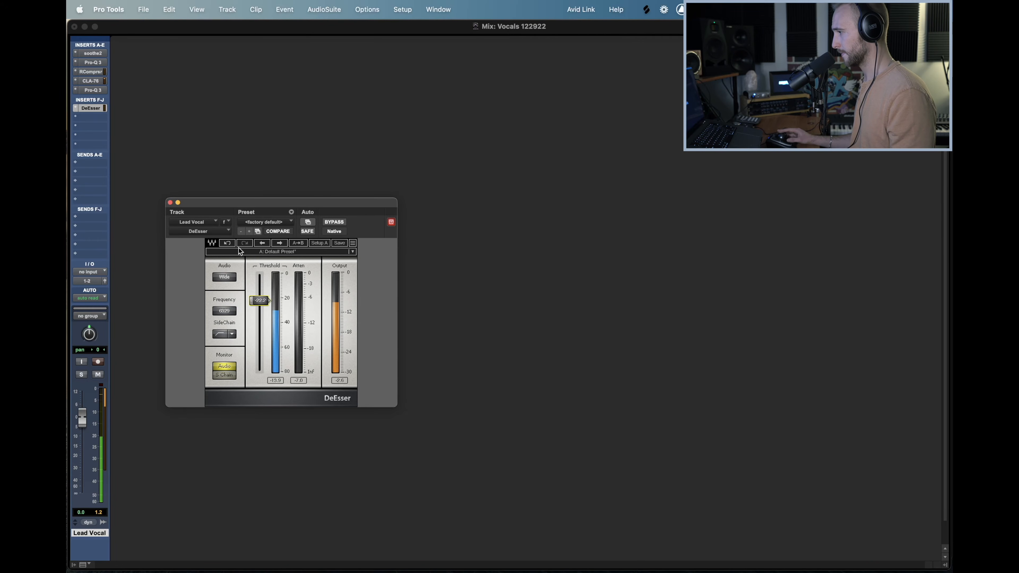
left_click(169, 202)
Insert the C4 multiband processor in the seventh slot and load its Pop vocal preset.
left_click(95, 116)
key("Escape")
key("Return")
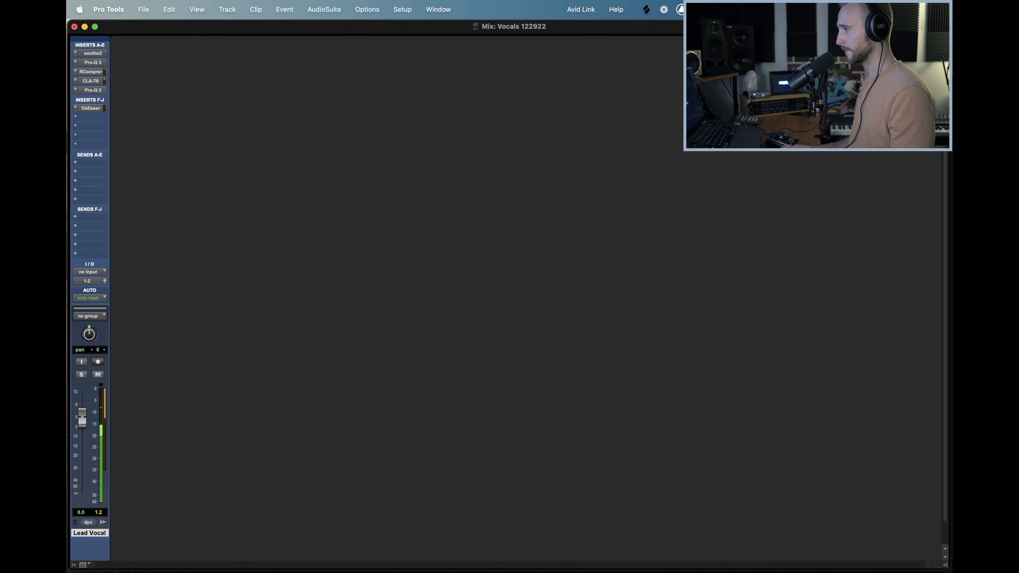
left_click(339, 242)
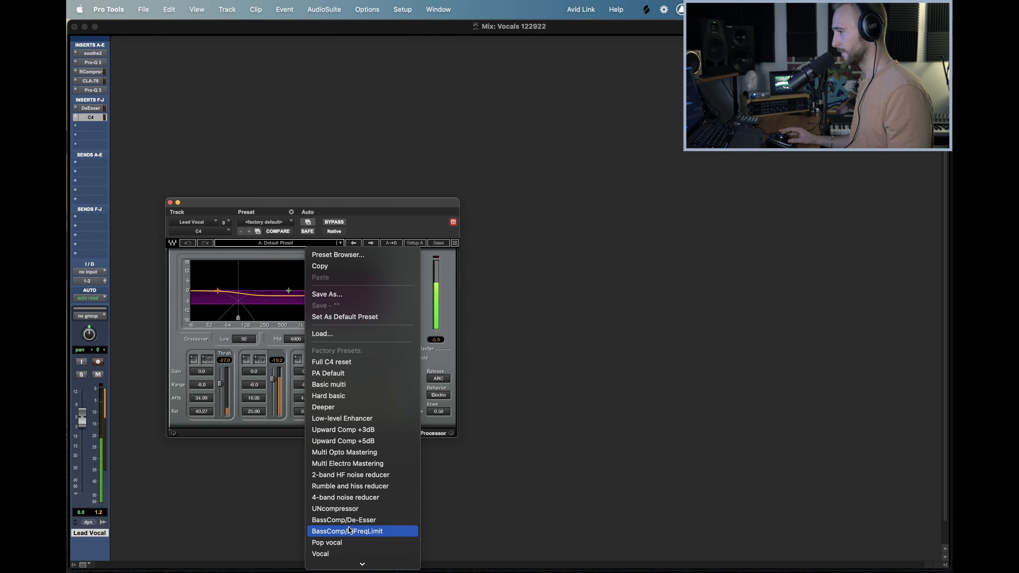
left_click(334, 542)
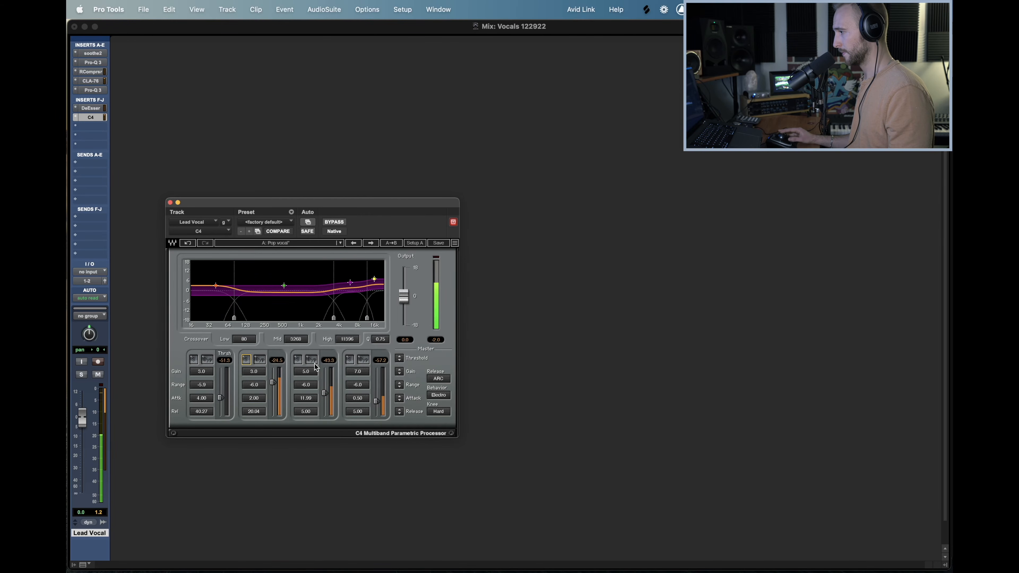
Audition the two upper C4 bands and compare the vocal with the plug-in bypassed and active.
left_click(297, 360)
left_click(349, 359)
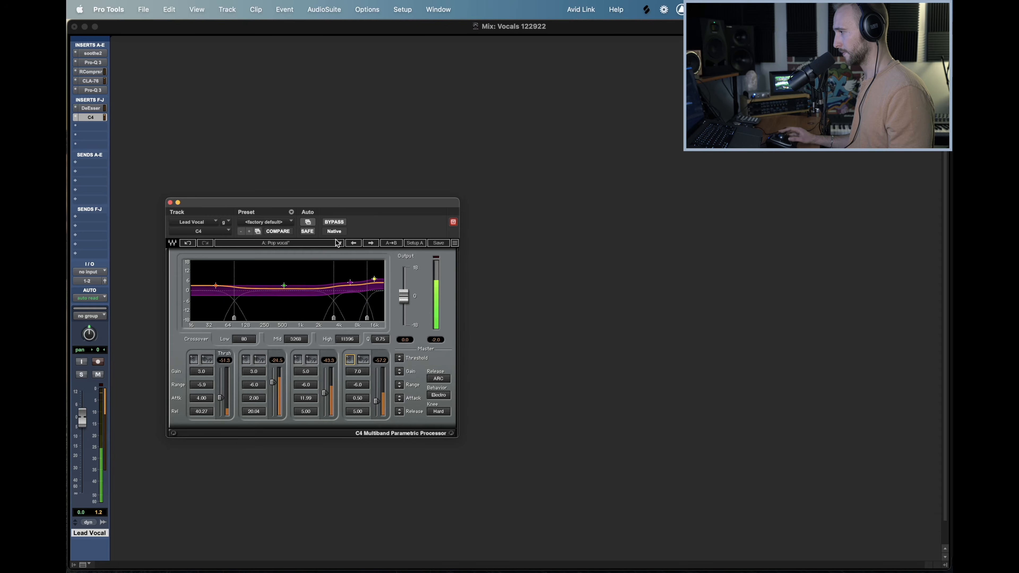
left_click(334, 222)
left_click(332, 223)
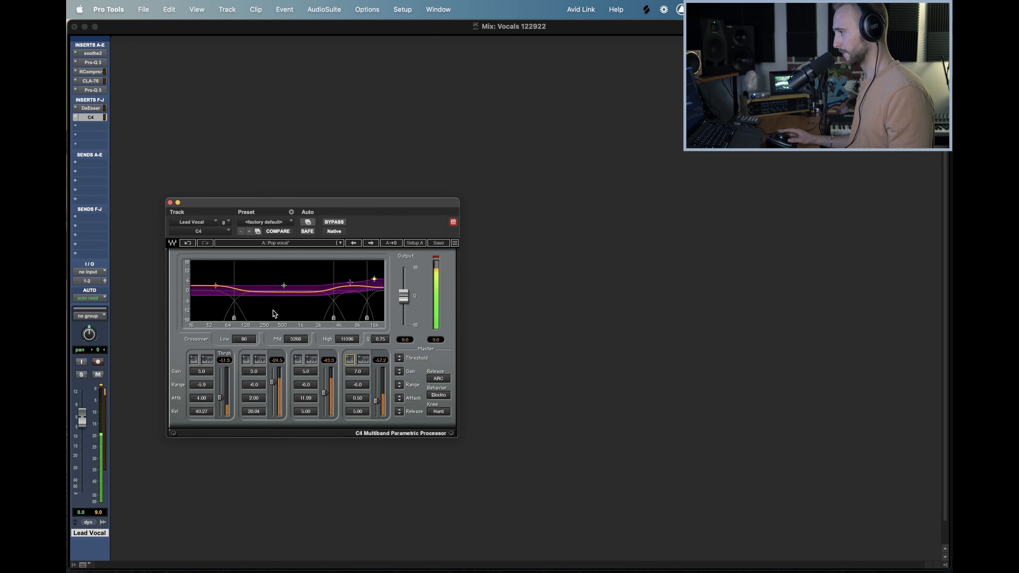
Reset the gain of the C4's lowest band to 0.0 while checking that band, and close the plug-in window.
left_click(193, 360)
left_click(203, 374, "alt")
left_click(194, 360)
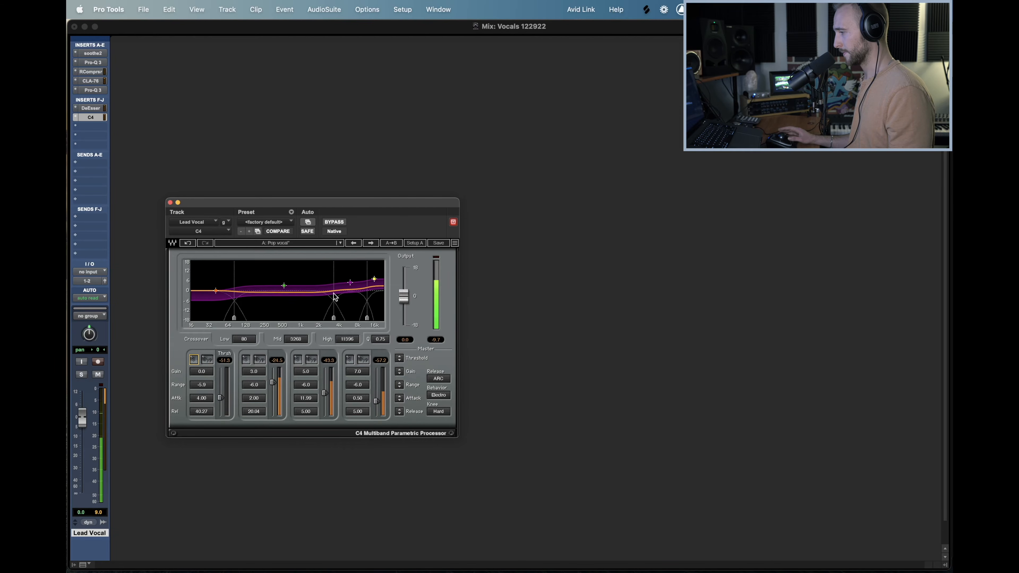
left_click(170, 202)
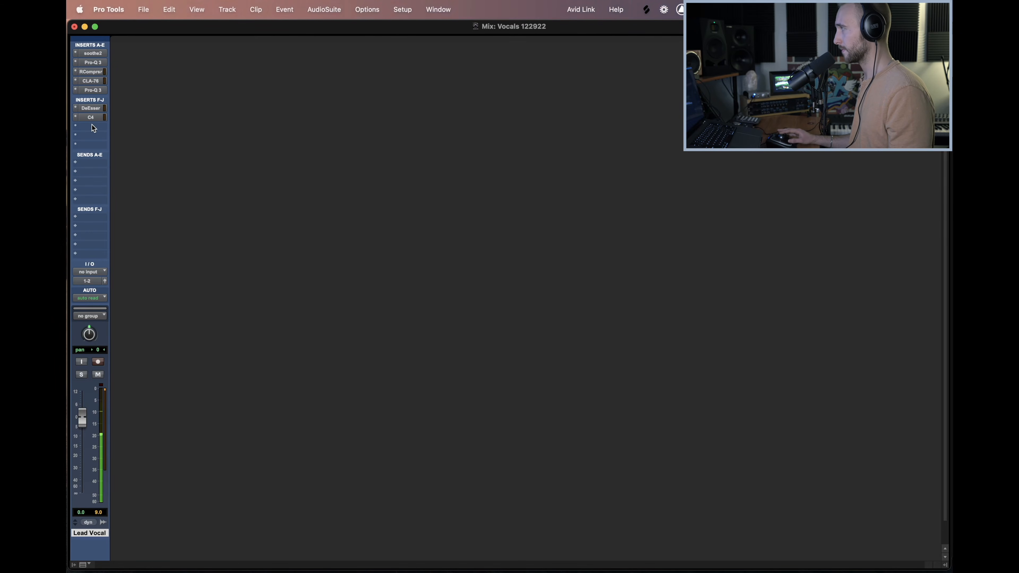
Insert Devil-Loc Deluxe in the eighth slot of the Lead Vocal track.
left_click(92, 127)
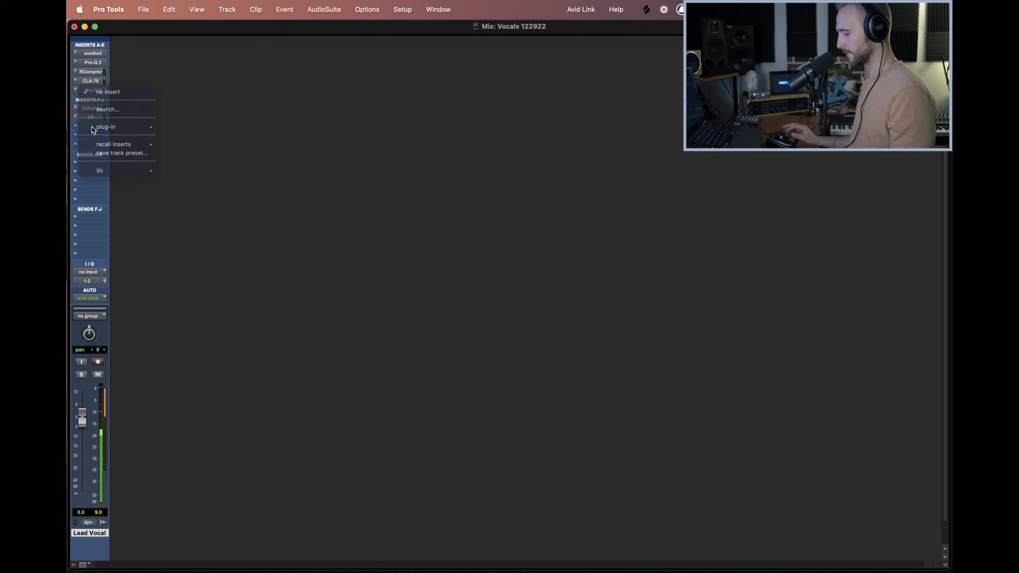
type("devil")
key("Down")
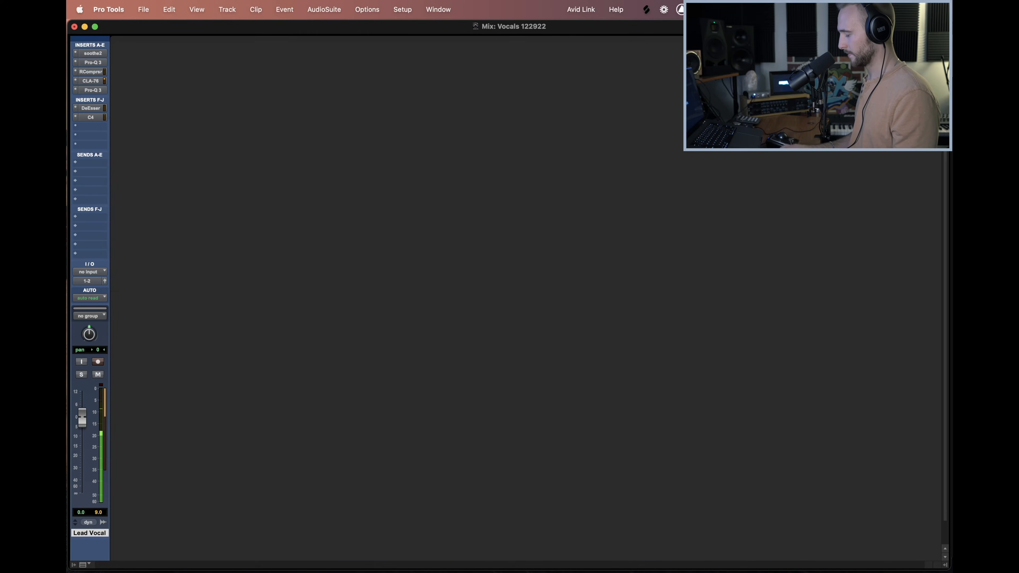
key("Return")
Adjust Devil-Loc's Crush, Crunch and release, lower the mix to about 5.5%, and compare with bypass before closing the window.
left_click_drag(250, 347, 315, 333)
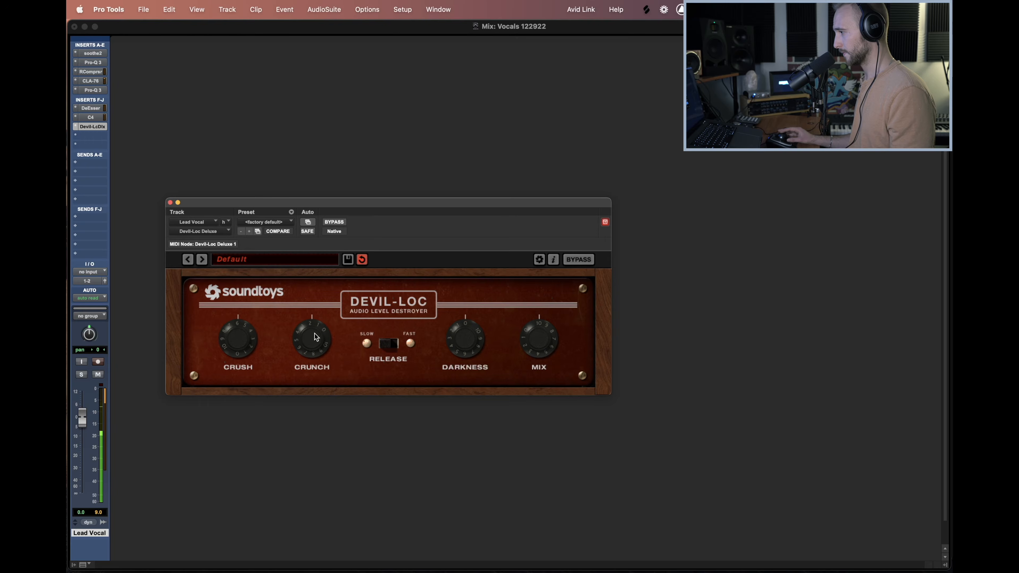
left_click(392, 346)
left_click_drag(554, 336, 502, 422)
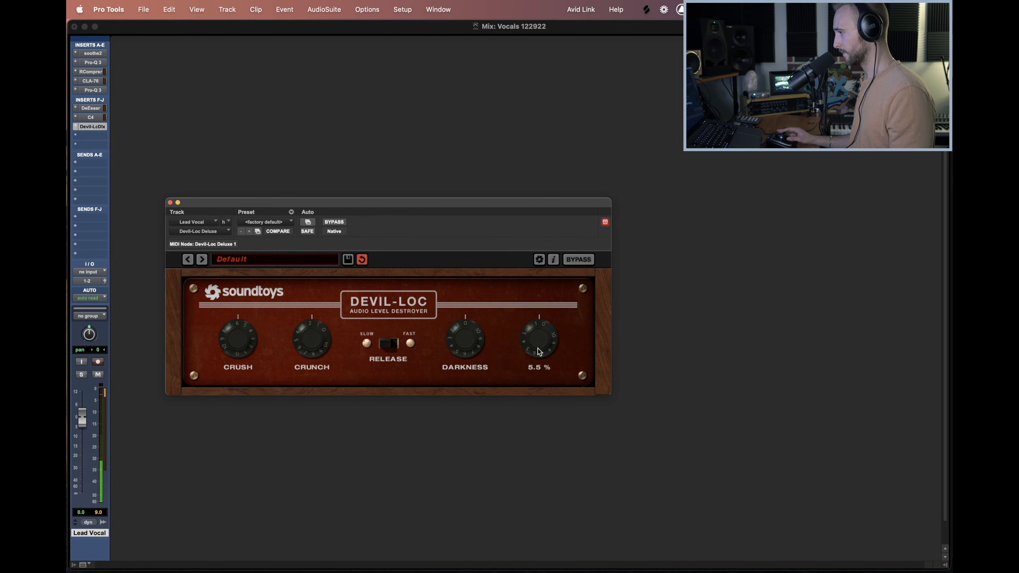
left_click(335, 223)
left_click(170, 203)
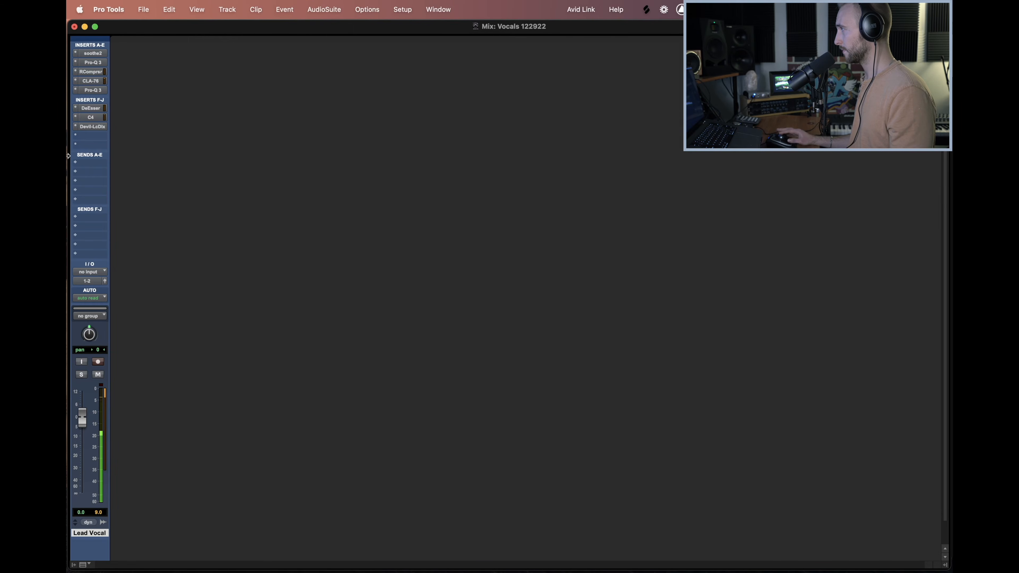
Insert a third FabFilter Pro-Q 3 in the ninth slot and add a 30 dB/oct low cut at about 202 Hz.
left_click(97, 136)
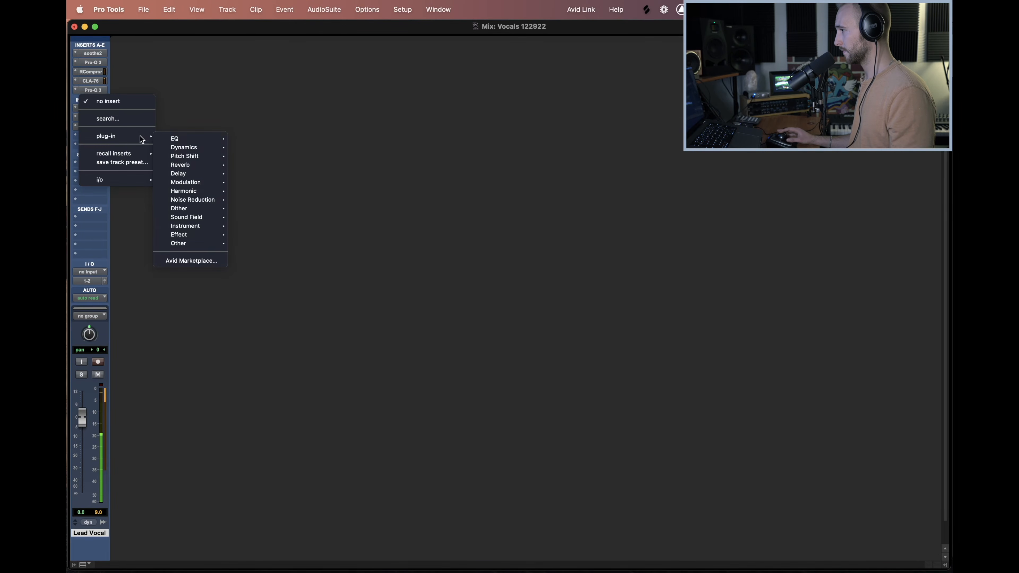
left_click(124, 119)
type("fab")
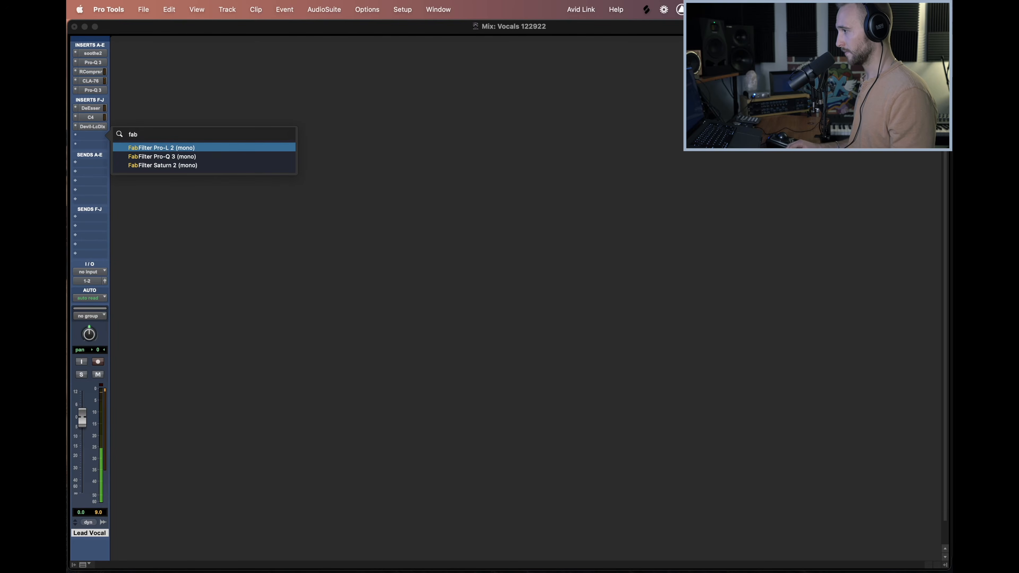
key("Down")
key("Return")
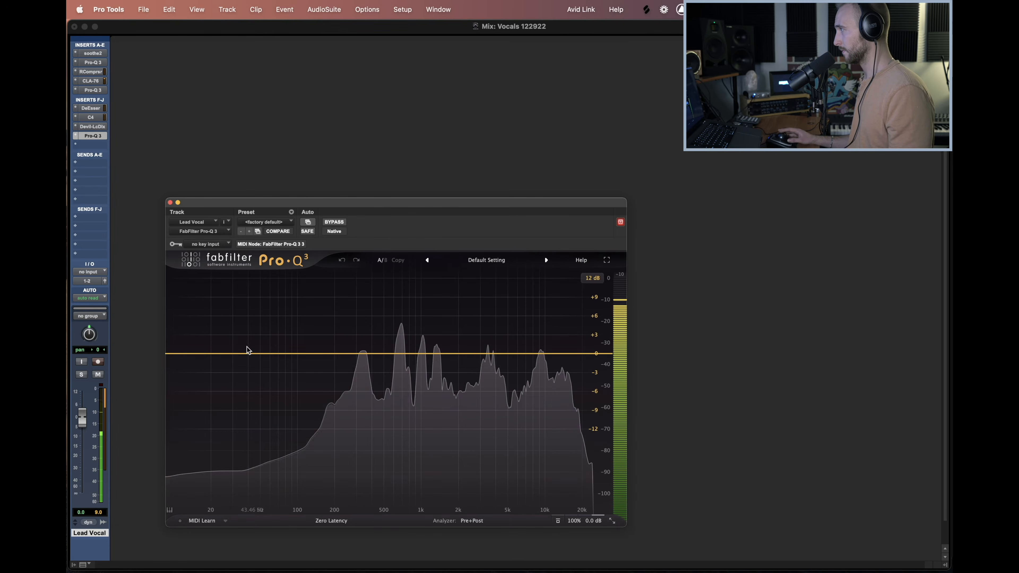
left_click_drag(207, 353, 337, 356)
scroll(310, 353, "up", 1)
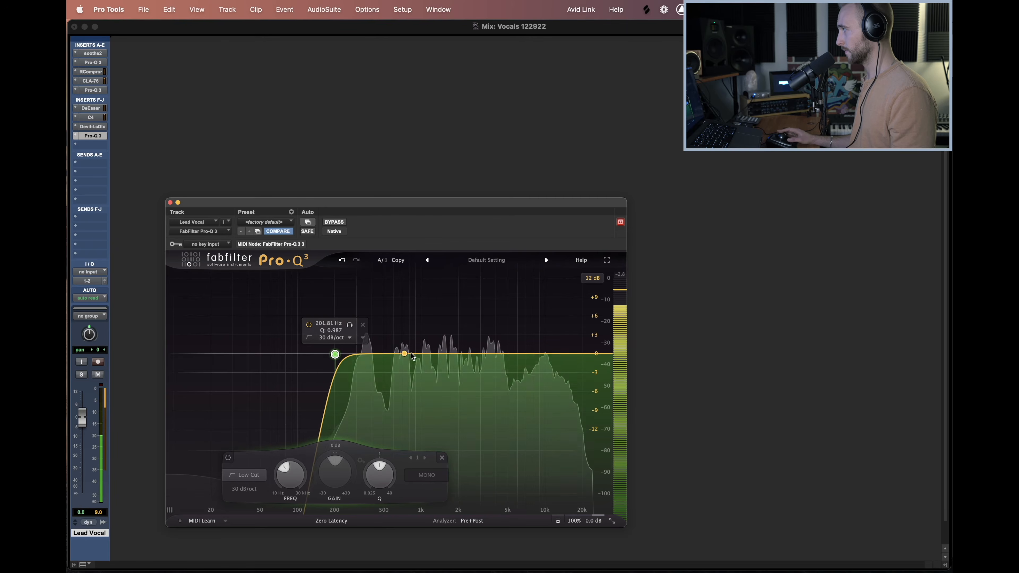
Sweep a narrow bell band in the third Pro-Q 3, settle it as a cut of about 3.5 dB near 3.7 kHz, and close the window.
left_click_drag(440, 354, 447, 329)
left_click(459, 398)
left_click_drag(460, 403, 493, 375)
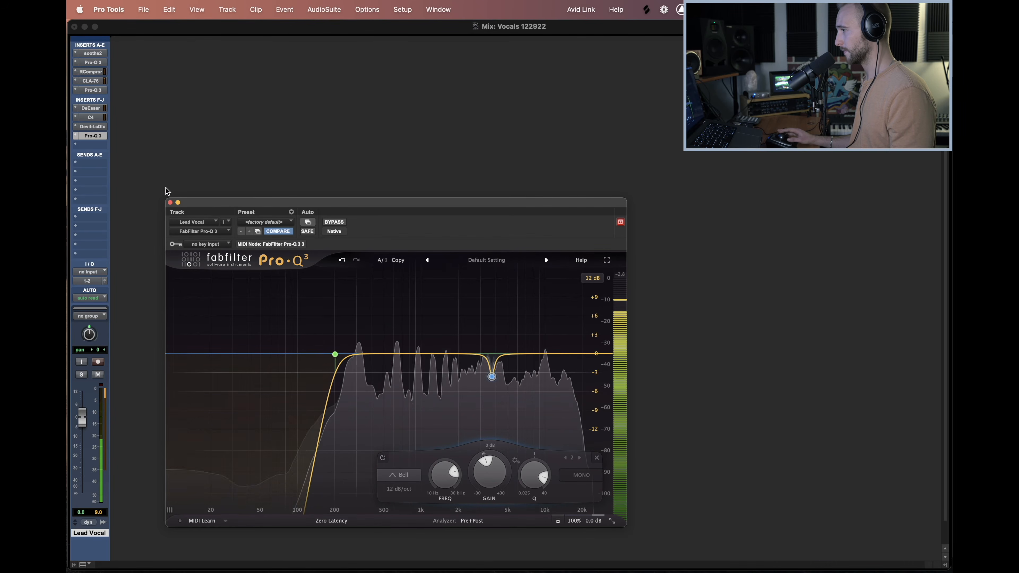
left_click(93, 136)
Insert the mono Fresh Air in the tenth slot, raise its Mid Air and High Air amounts, and close the plug-in window.
left_click(93, 147)
type("fres")
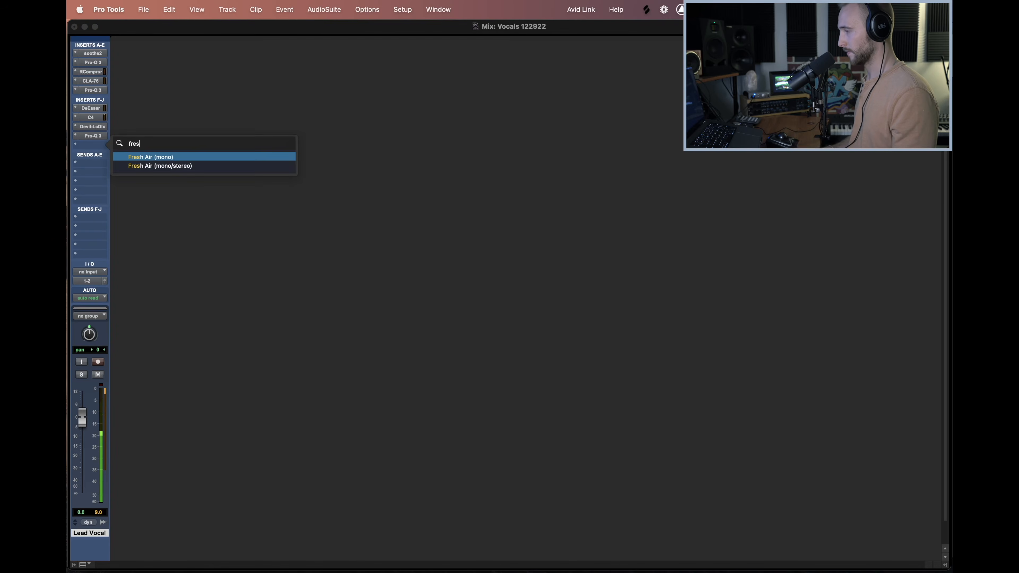
key("Return")
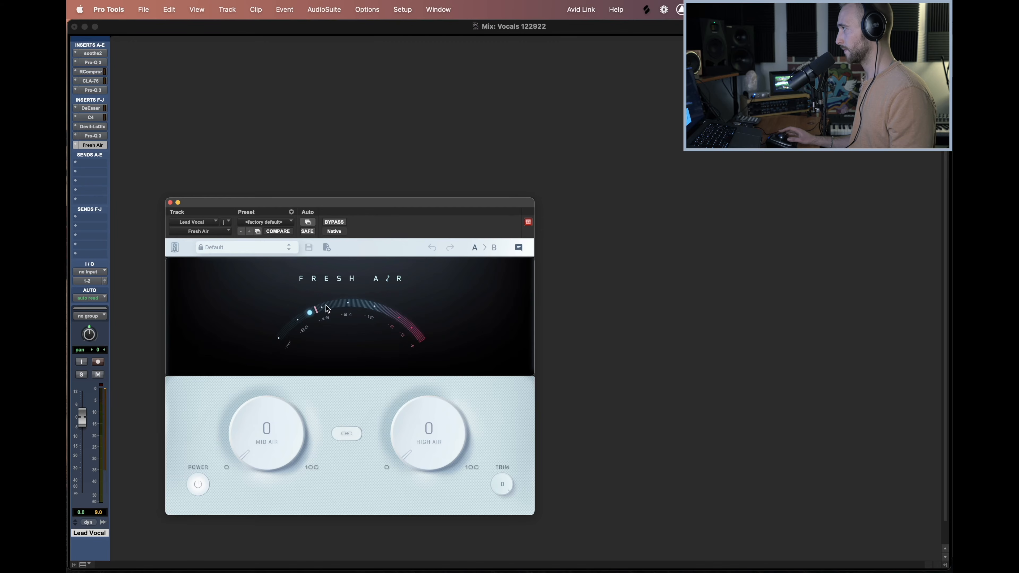
mouse_move(264, 446)
left_mouse_down()
mouse_move(278, 356)
mouse_move(256, 377)
mouse_move(332, 322)
mouse_move(257, 433)
mouse_move(249, 425)
left_mouse_up()
mouse_move(422, 450)
left_mouse_down()
mouse_move(412, 326)
mouse_move(398, 376)
mouse_move(388, 369)
left_mouse_up()
left_click(170, 202)
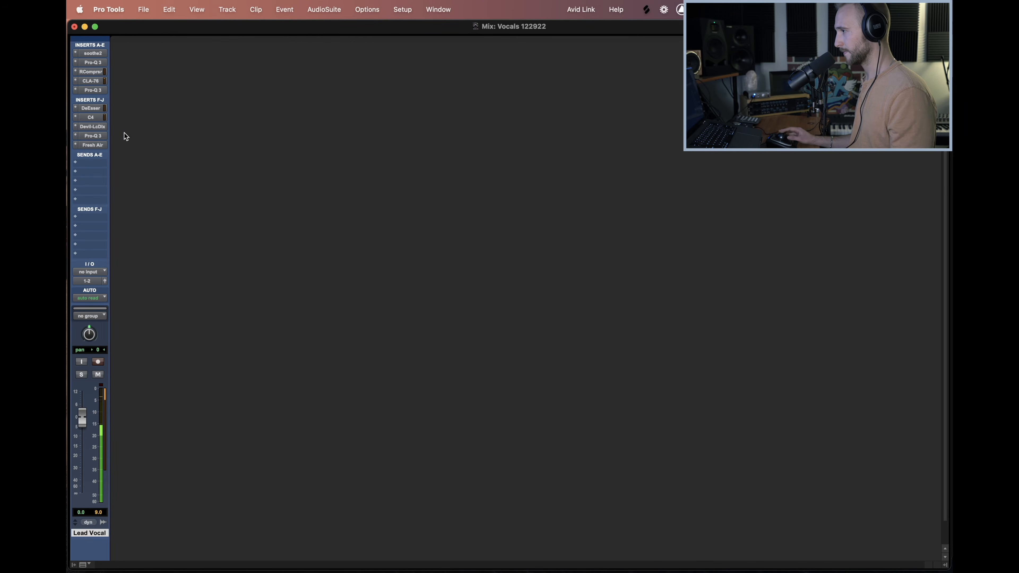
Reopen the CLA-76, fine-tune its input around the 36 mark, and close it.
left_click(92, 81)
left_click_drag(211, 303, 212, 303)
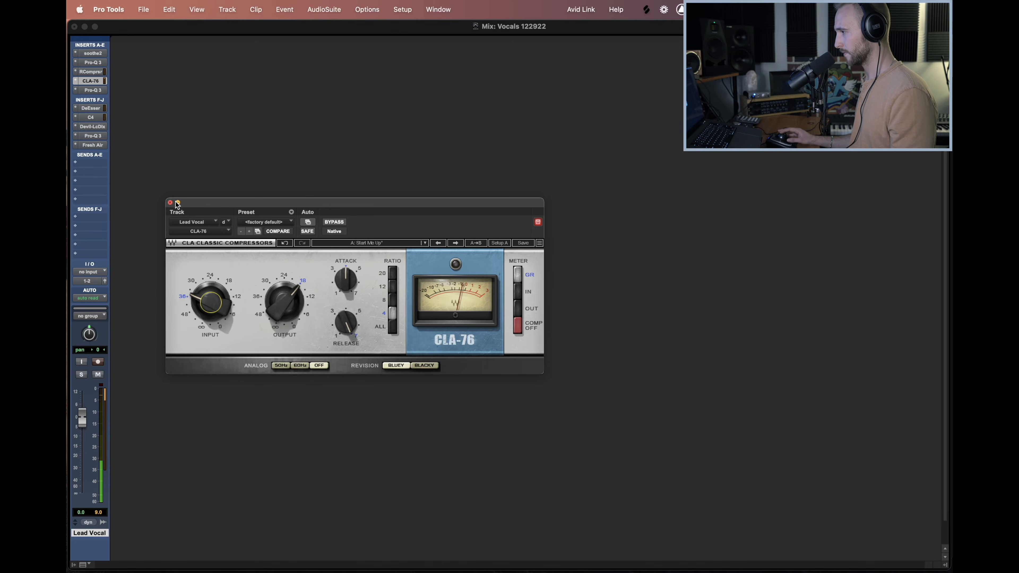
left_click(170, 202)
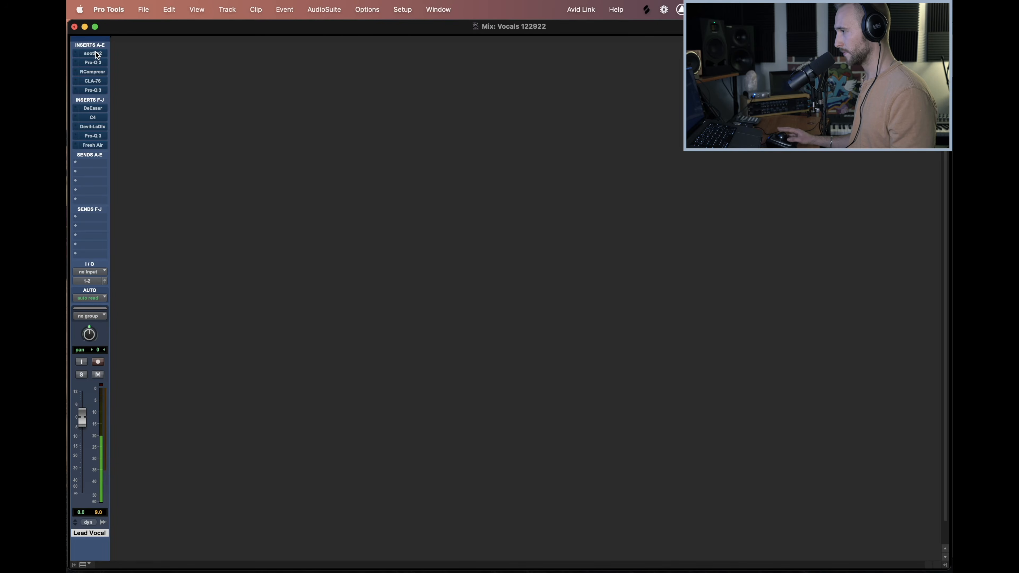
Route the Lead Vocal's sixth send to a new stereo Aux Input track named Vocal Wide.
left_click(92, 217)
left_click(113, 280)
type("Vocal Wide")
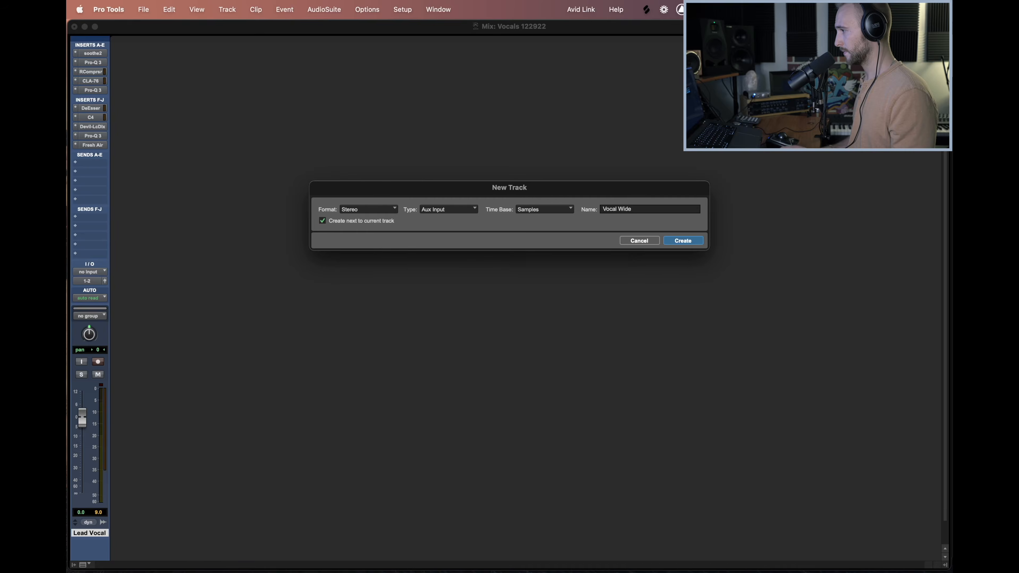
key("Return")
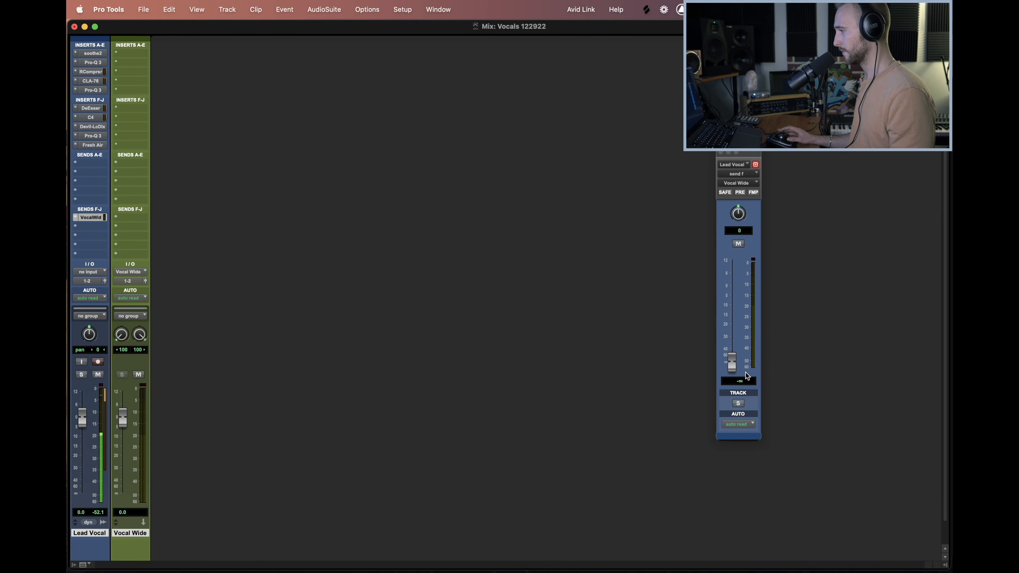
Insert MicroShift in the first slot of the Vocal Wide track, using the LeadVocalClarity preset with the mix at 100%.
left_click(137, 56)
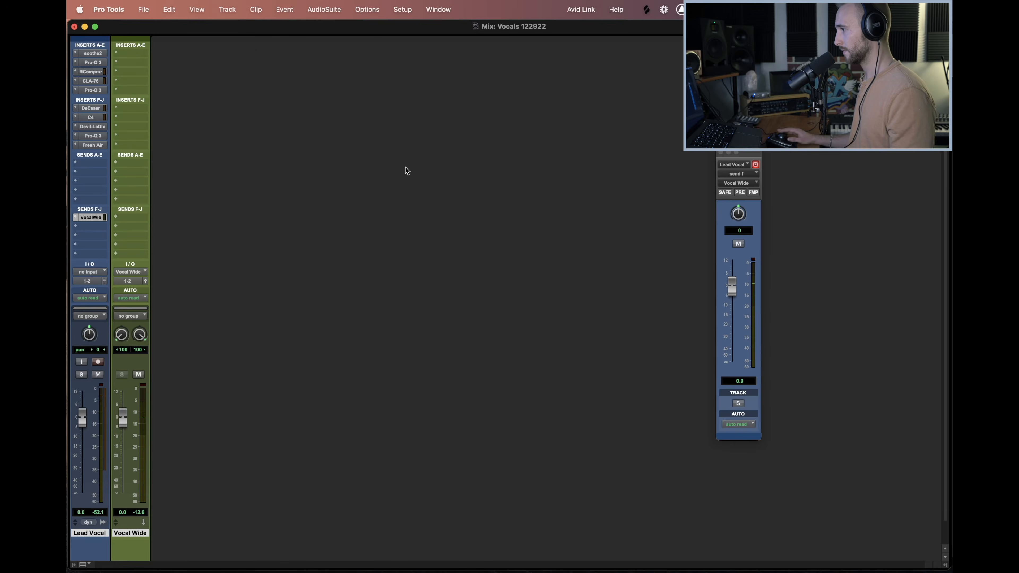
left_click(273, 257)
left_click(263, 332)
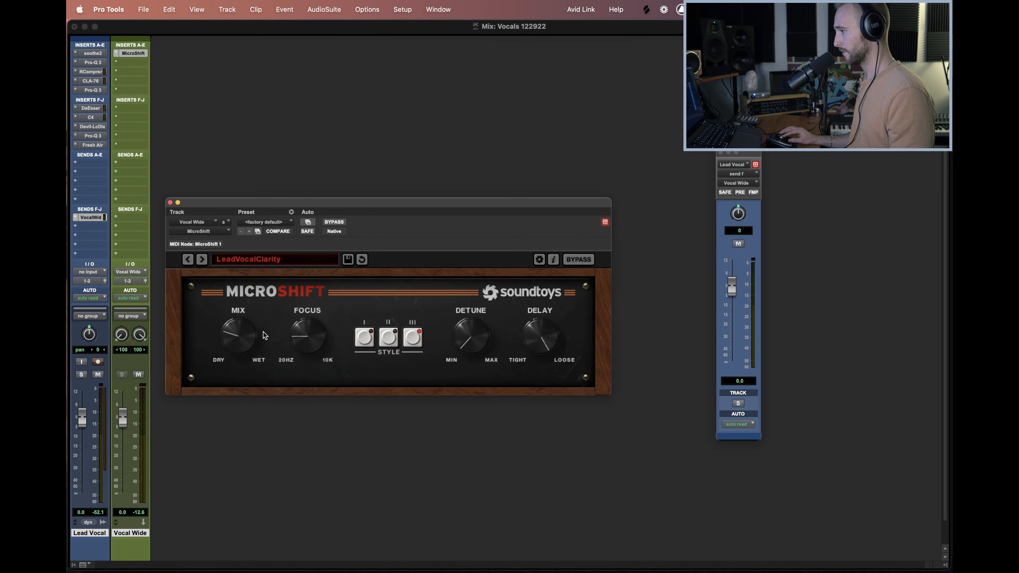
mouse_move(241, 313)
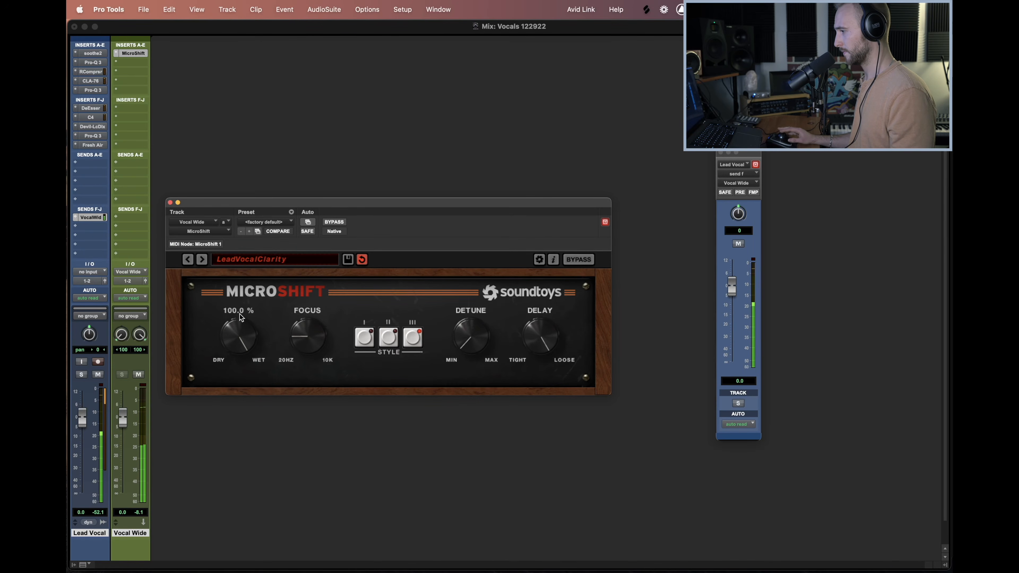
Close MicroShift, lower the Vocal Wide track's fader to about -18 dB, and mute the track to compare.
left_click(170, 203)
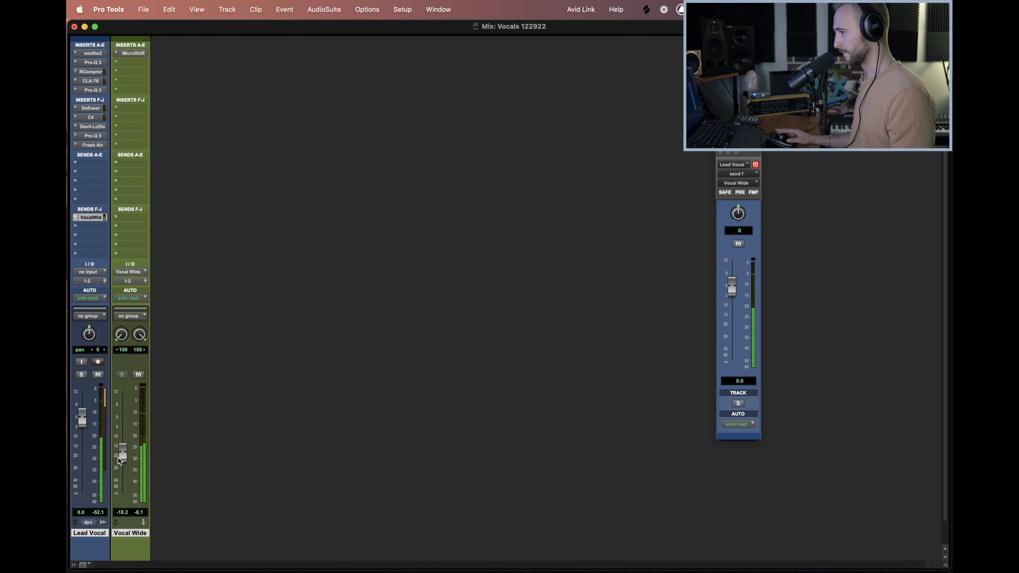
left_click(139, 375)
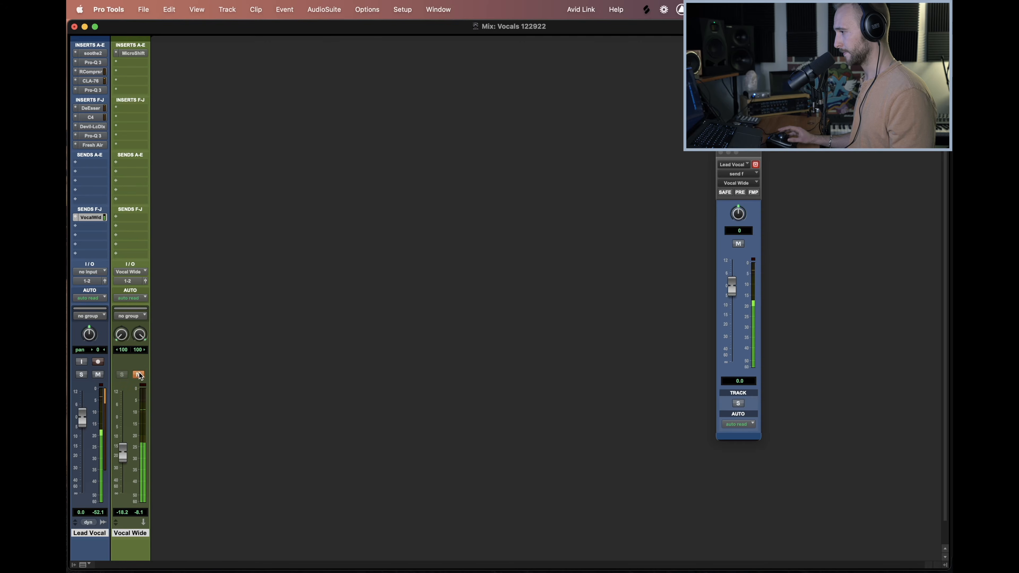
Route the Lead Vocal's seventh send to a new Aux Input track named Vocal Reverb.
left_click(95, 226)
left_click(86, 286)
type("Vocal Reverb")
key("Return")
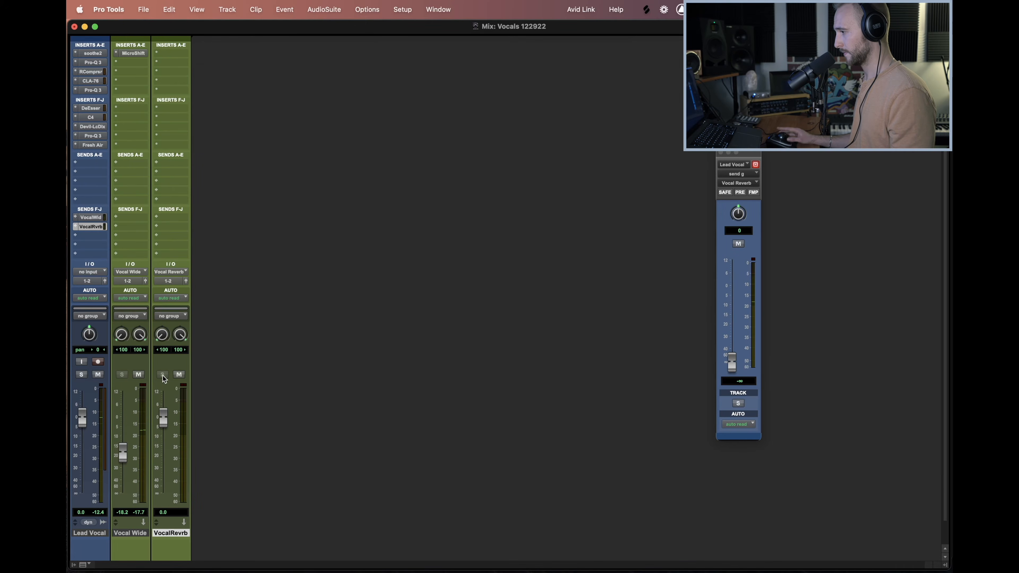
Insert RC 48 in the first slot of the Vocal Reverb track and load its medium Pop Vocal preset.
left_click(176, 55)
type("rc 4")
key("Return")
left_click(283, 258)
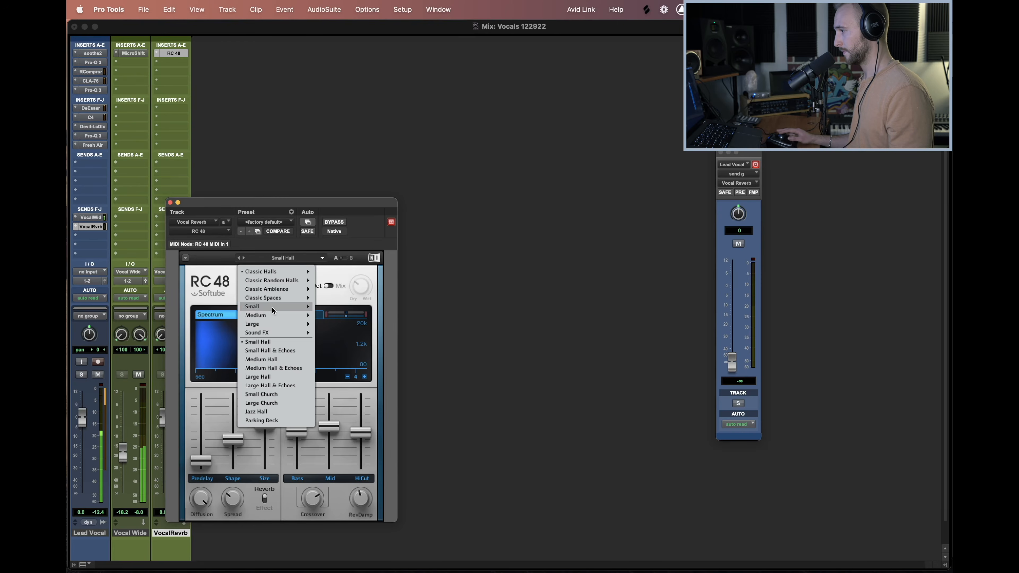
mouse_move(266, 317)
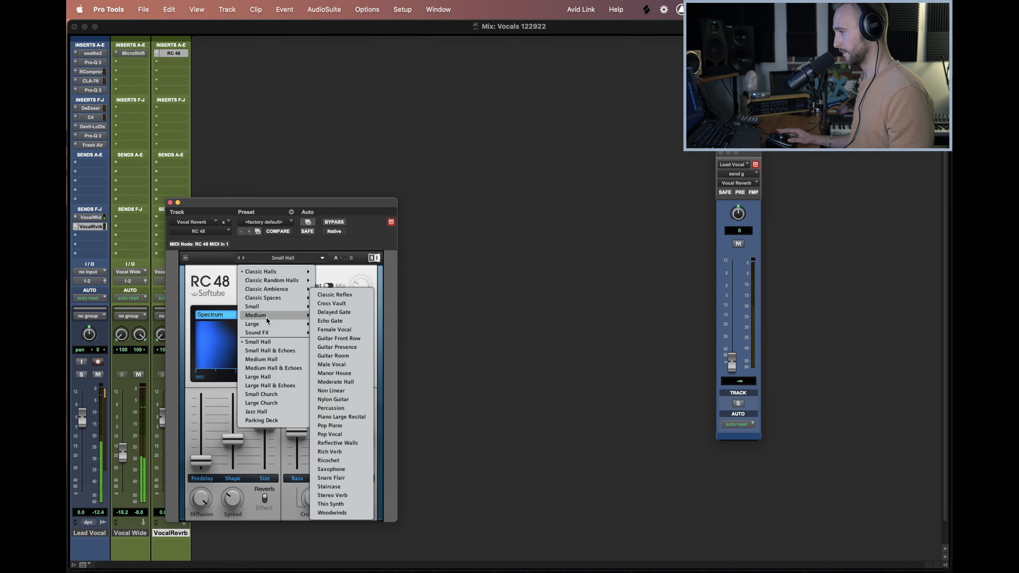
left_click(351, 433)
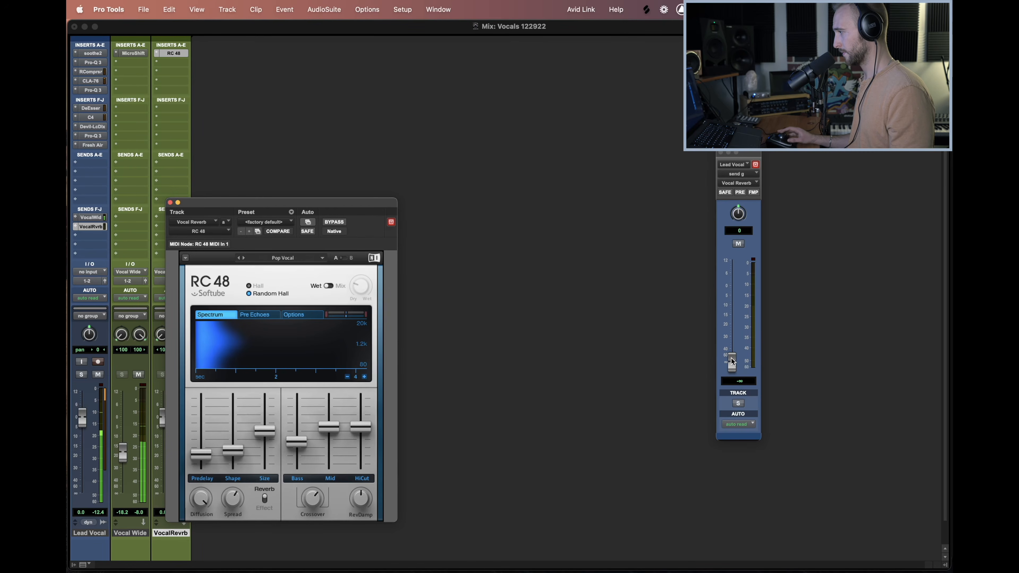
Set the Lead Vocal's reverb send level below unity, close the send and RC 48 windows, and lower the Vocal Reverb fader to -1.1 dB.
left_click(732, 360, "alt")
left_click_drag(751, 156, 183, 137)
left_click_drag(162, 268, 164, 299)
left_click(153, 134)
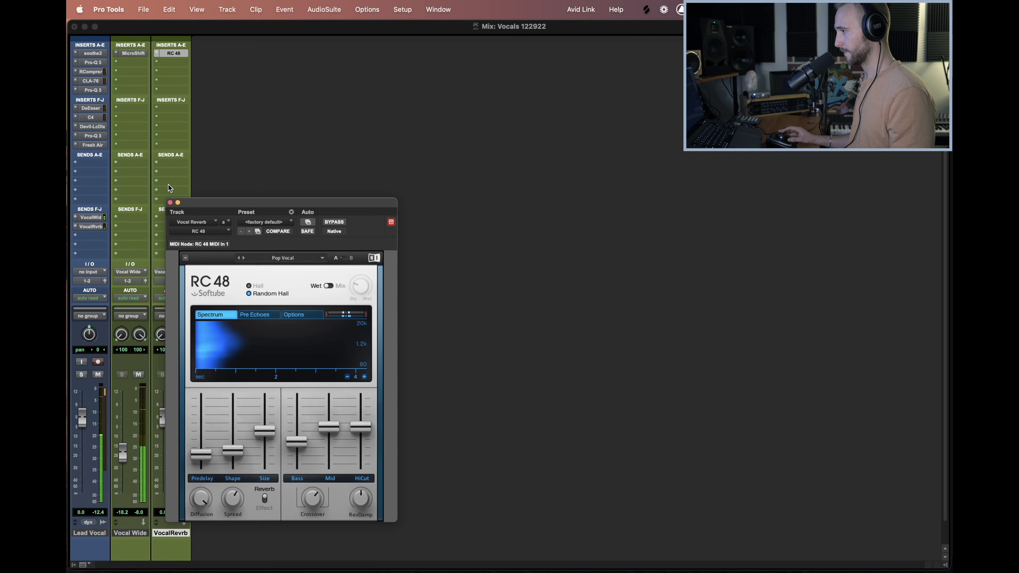
left_click(171, 203)
left_click_drag(163, 420, 163, 422)
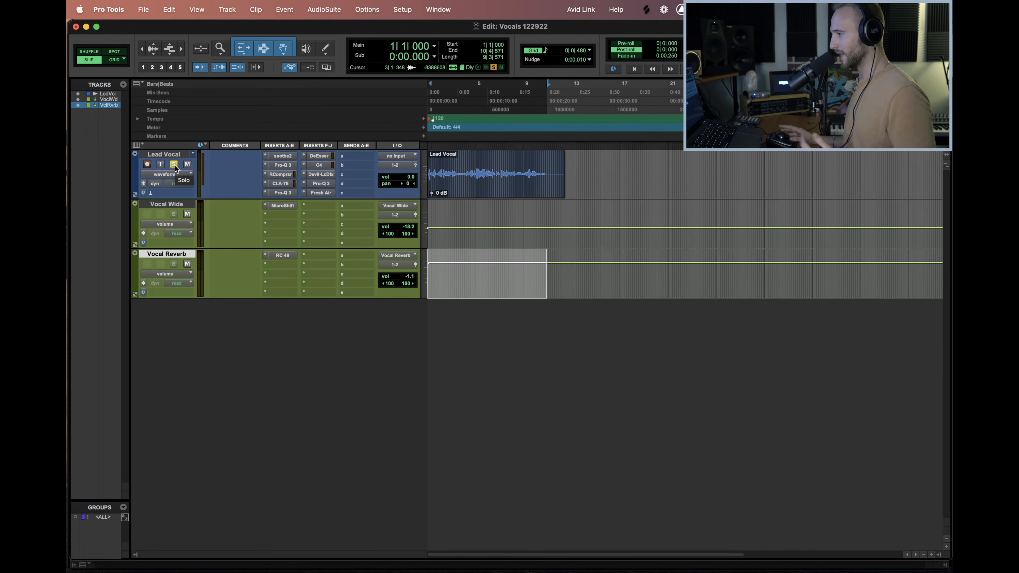
Review the soothe2 settings and frequency curve on the Lead Vocal, and close the plug-in.
left_click(283, 156)
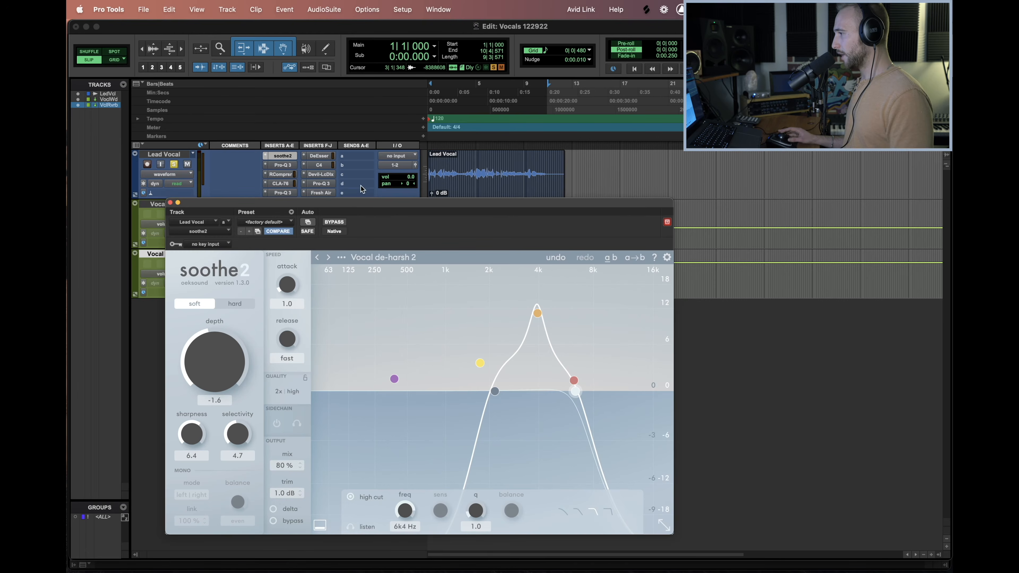
left_click_drag(351, 205, 310, 181)
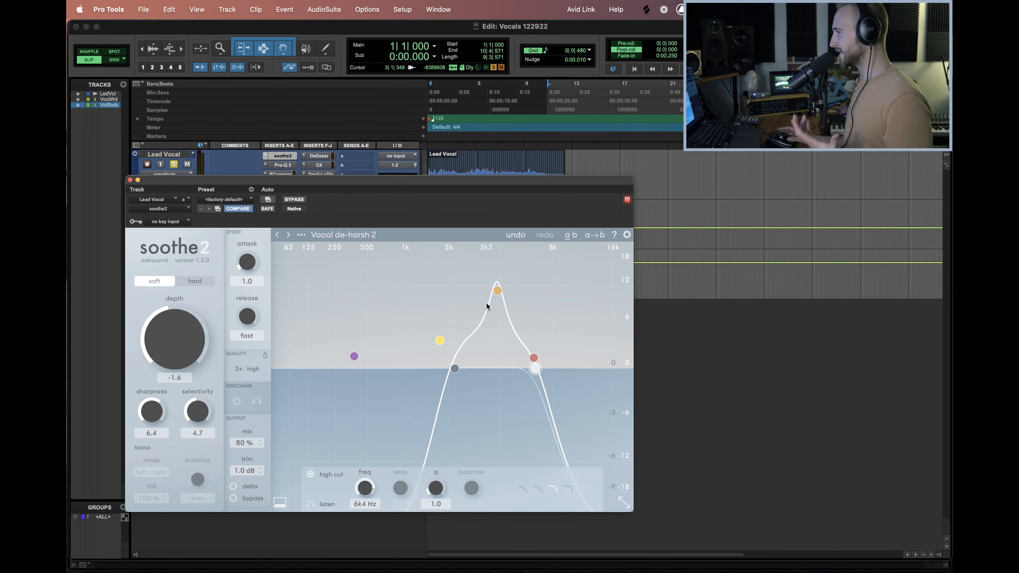
left_click_drag(483, 183, 483, 187)
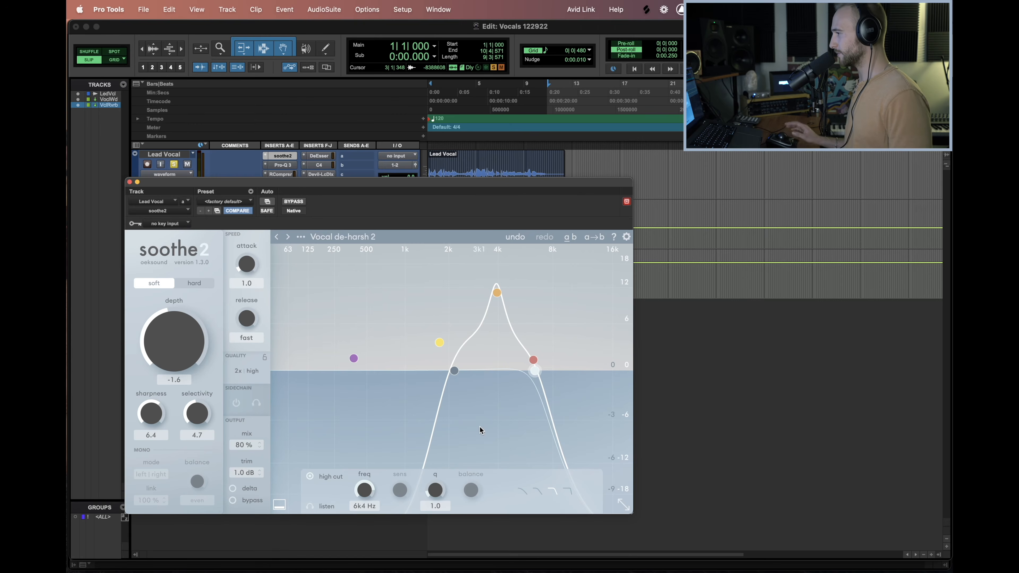
left_click(130, 182)
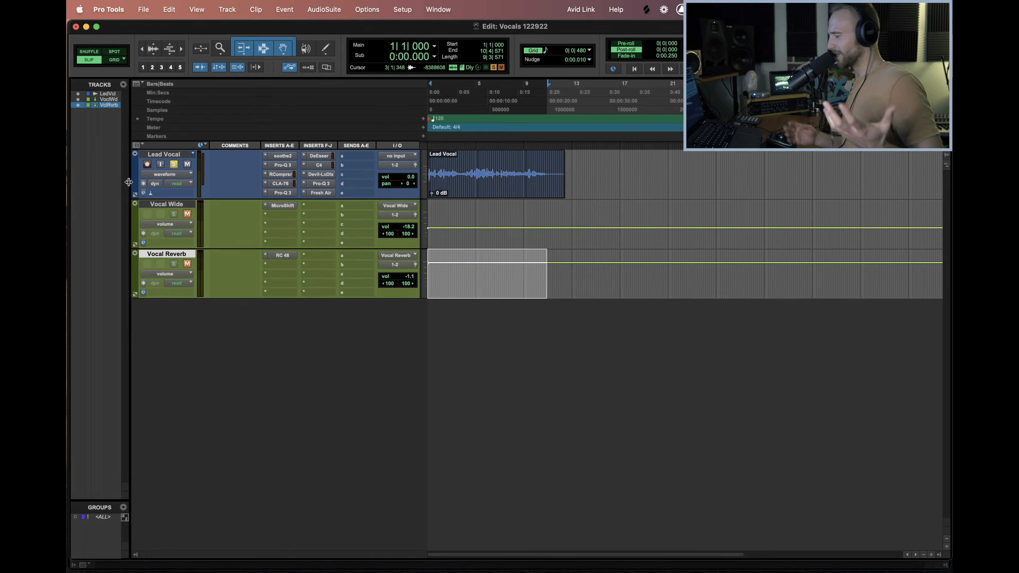
Inspect the narrow dip, gentle high boost and low cut bands of the Lead Vocal's second-slot Pro-Q 3, and close it.
left_click(282, 166)
left_click_drag(384, 180, 411, 172)
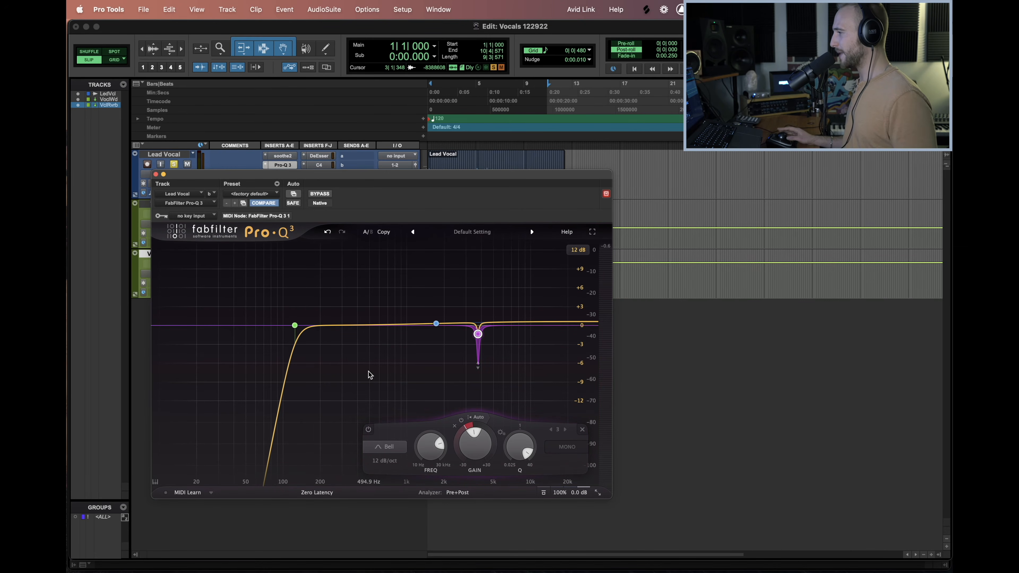
mouse_move(478, 339)
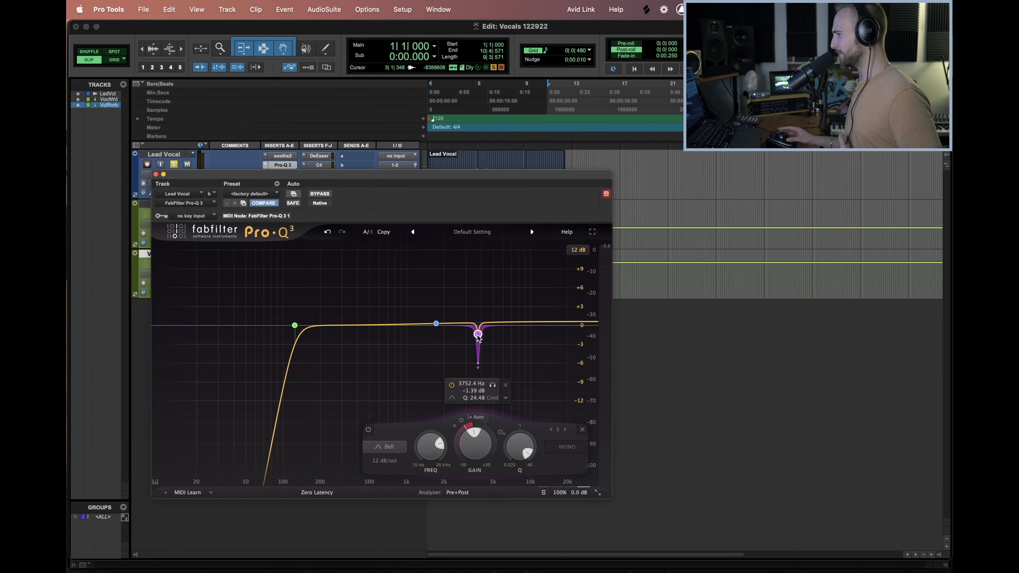
mouse_move(435, 325)
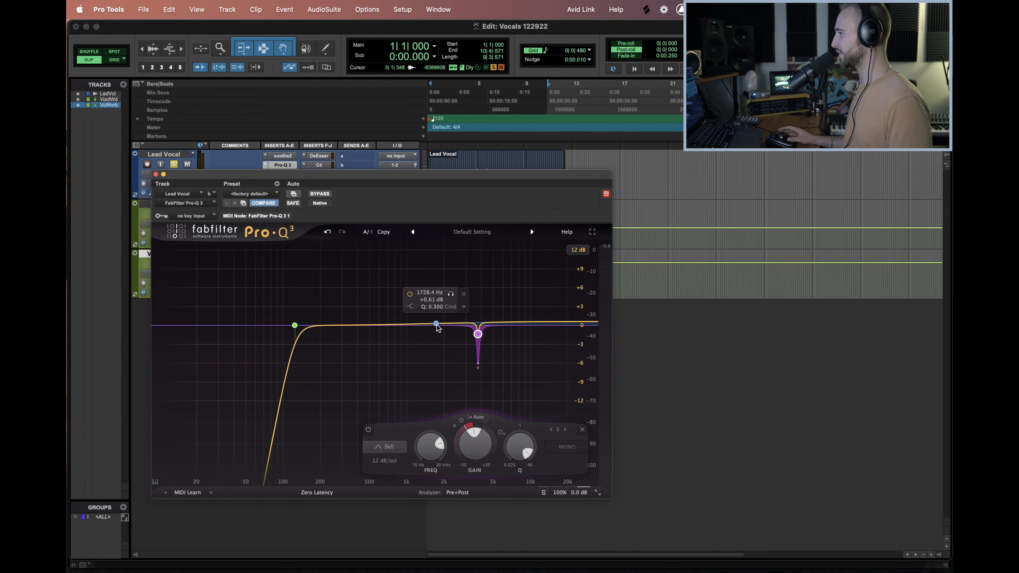
left_click_drag(189, 177, 220, 198)
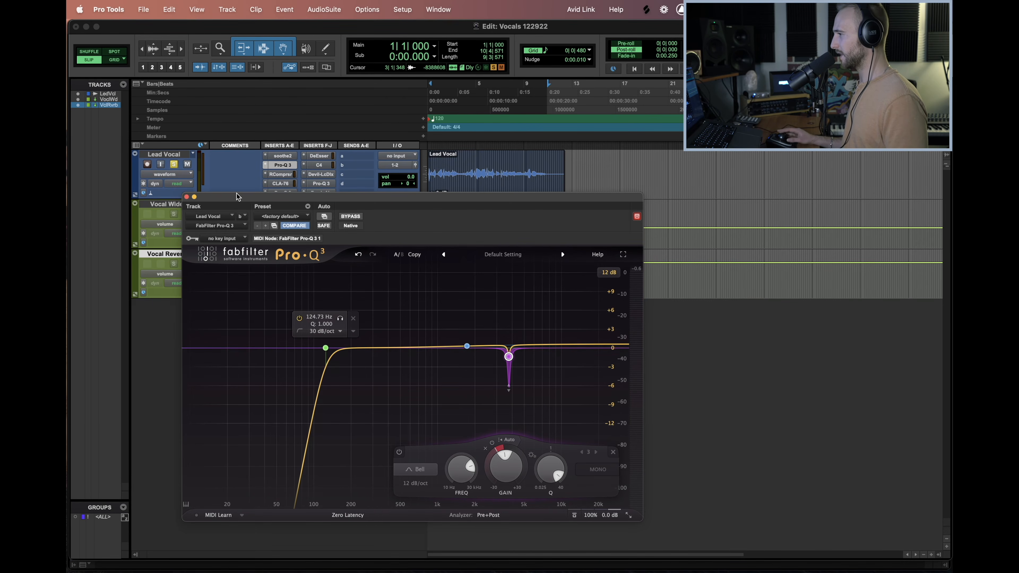
left_click(186, 197)
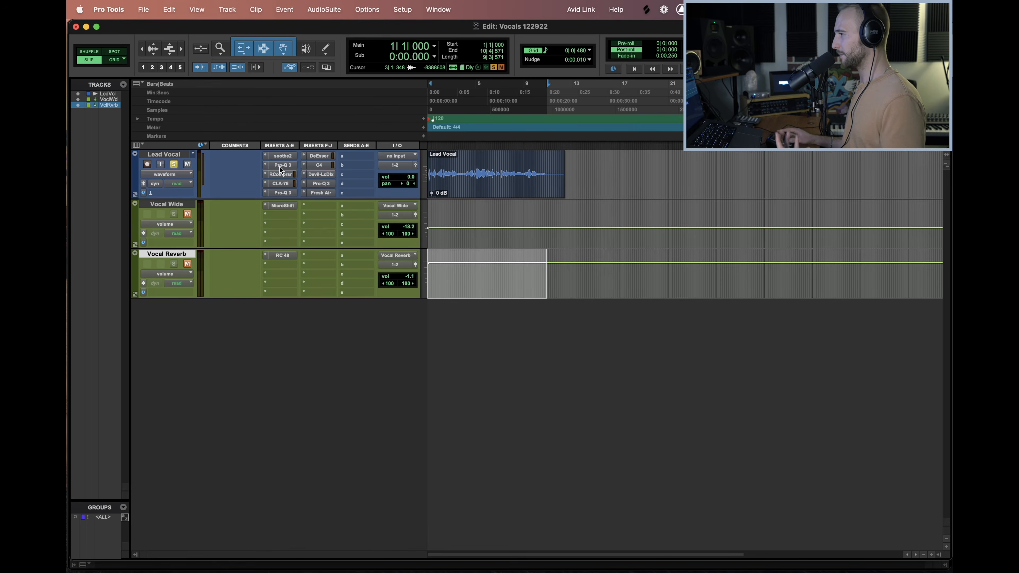
Review the RCompressor's threshold, ratio, attack and release settings on the Lead Vocal, and close it.
left_click(280, 174)
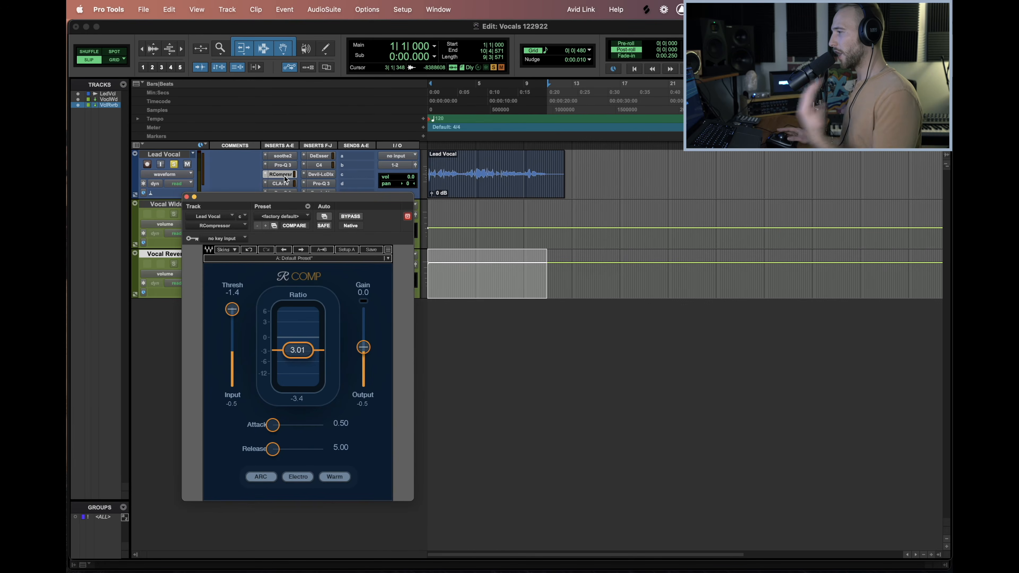
left_click_drag(343, 204, 386, 173)
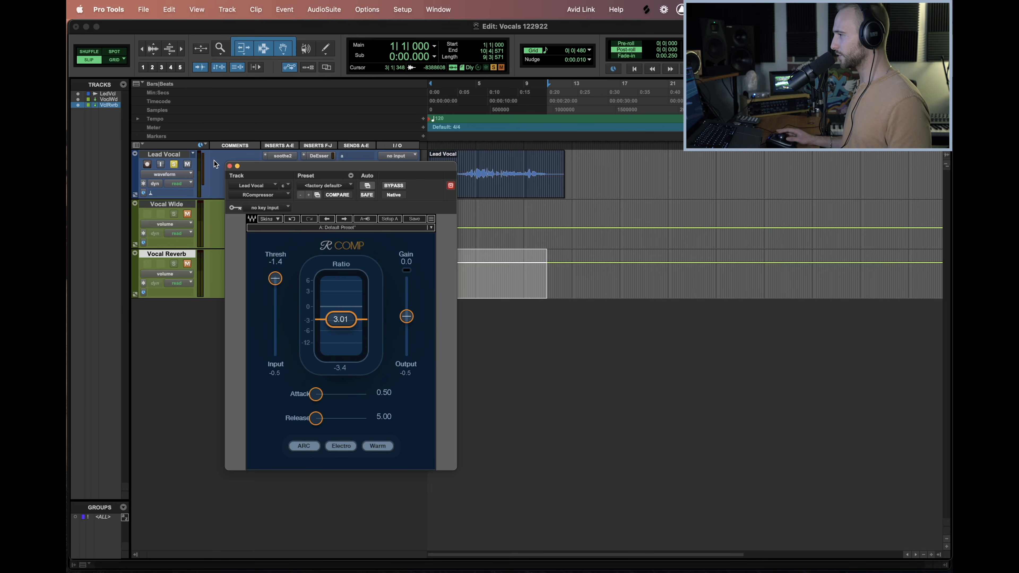
left_click(230, 166)
Review the CLA-76 on the Lead Vocal, switching between the Blacky and Bluey revisions and ending on Bluey, and close it.
left_click(283, 183)
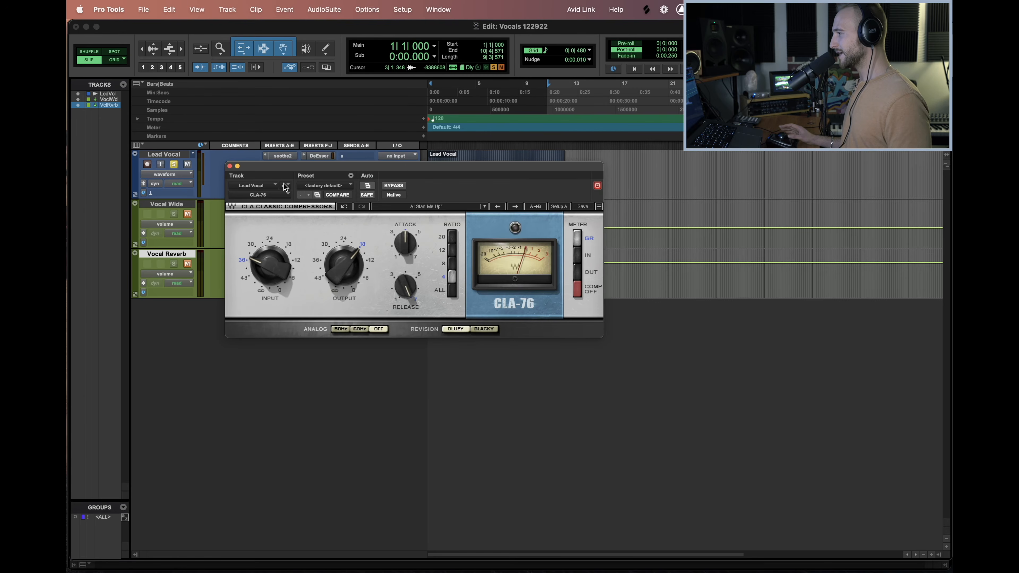
left_click_drag(408, 167, 343, 213)
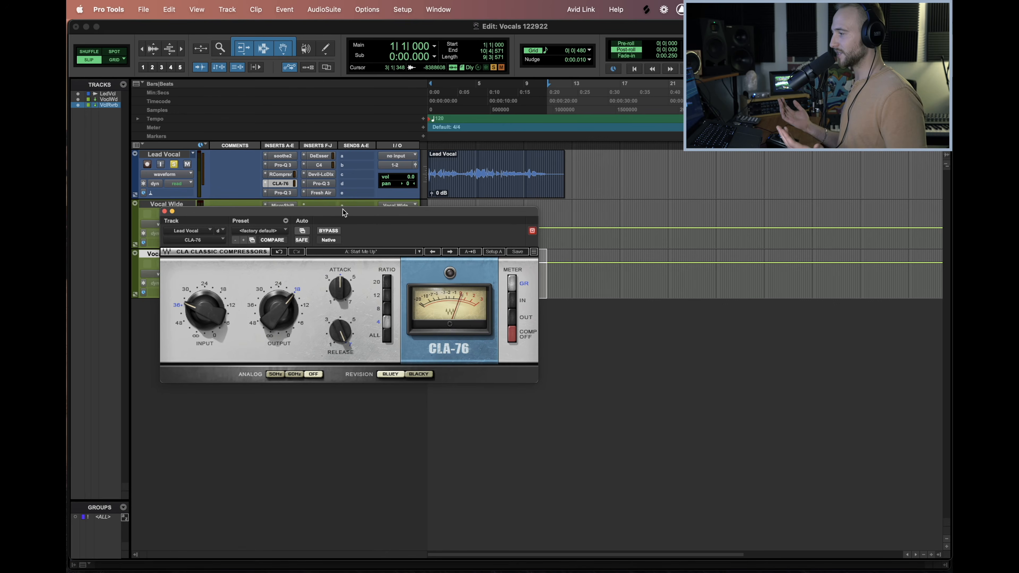
left_click(413, 374)
left_click(389, 375)
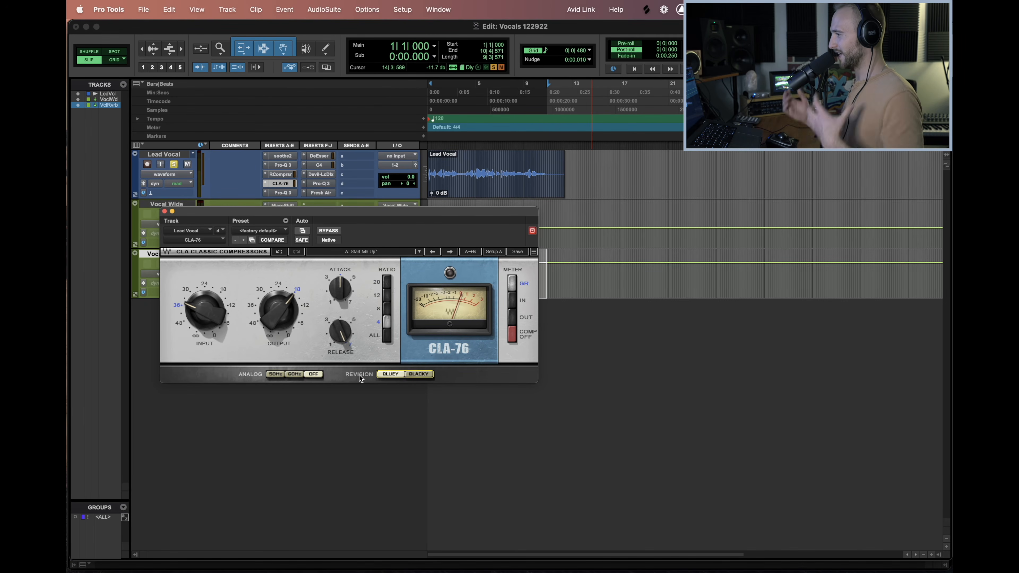
left_click(429, 373)
left_click(388, 374)
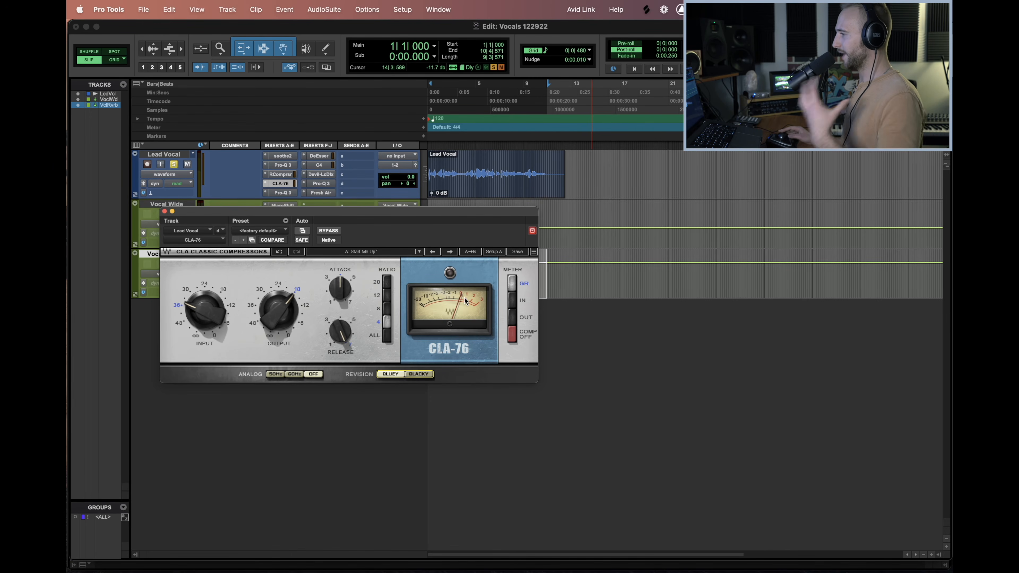
left_click(165, 212)
Review the Lead Vocal's fifth-slot Pro-Q 3 curve and the DeEsser's threshold and frequency settings, closing each window.
left_click(287, 194)
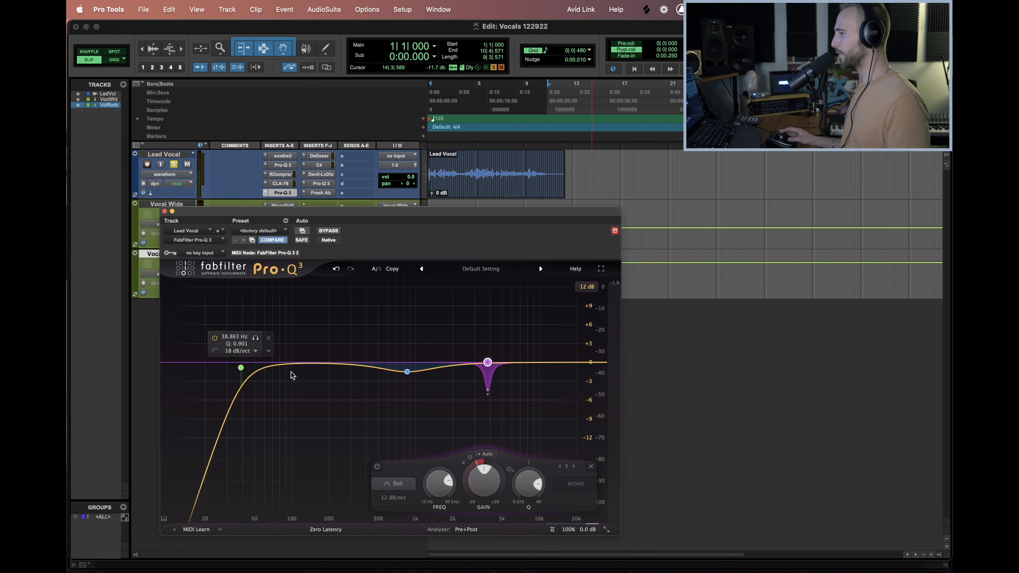
left_click(164, 212)
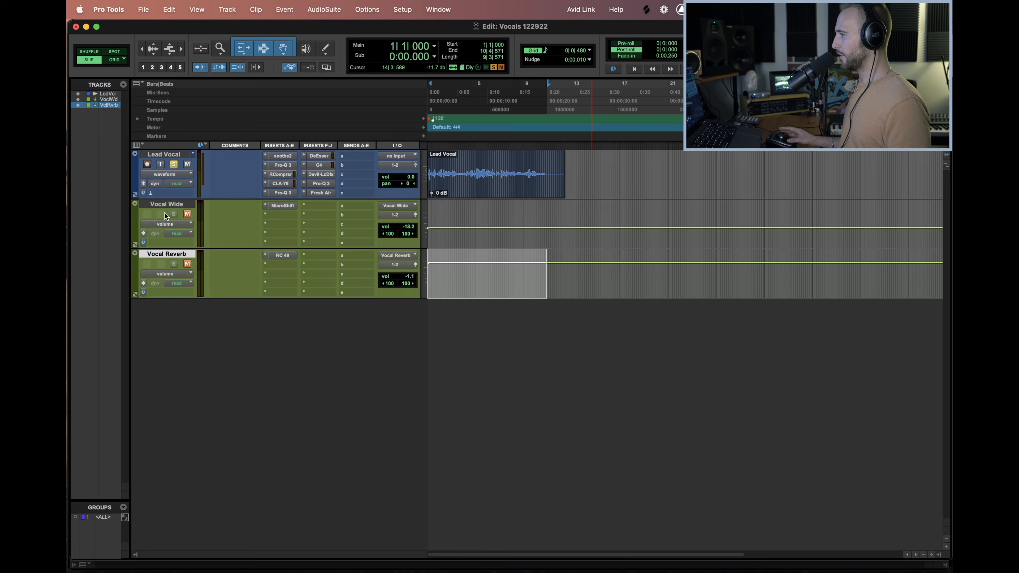
left_click(326, 156)
left_click_drag(312, 208, 396, 206)
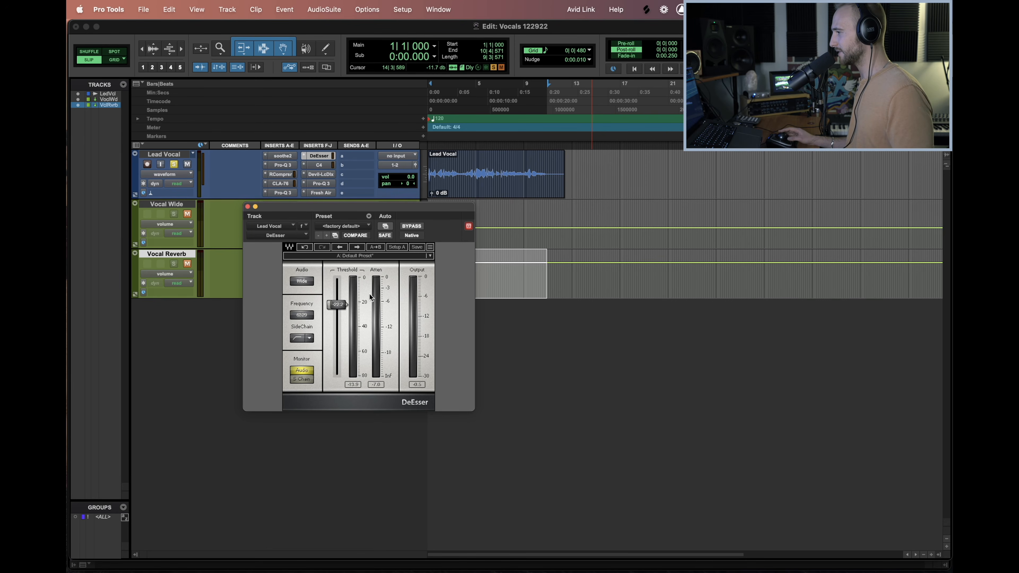
left_click(247, 206)
Review the C4 multiband band settings on the Lead Vocal, and close the plug-in.
left_click(325, 166)
left_click_drag(354, 203, 320, 202)
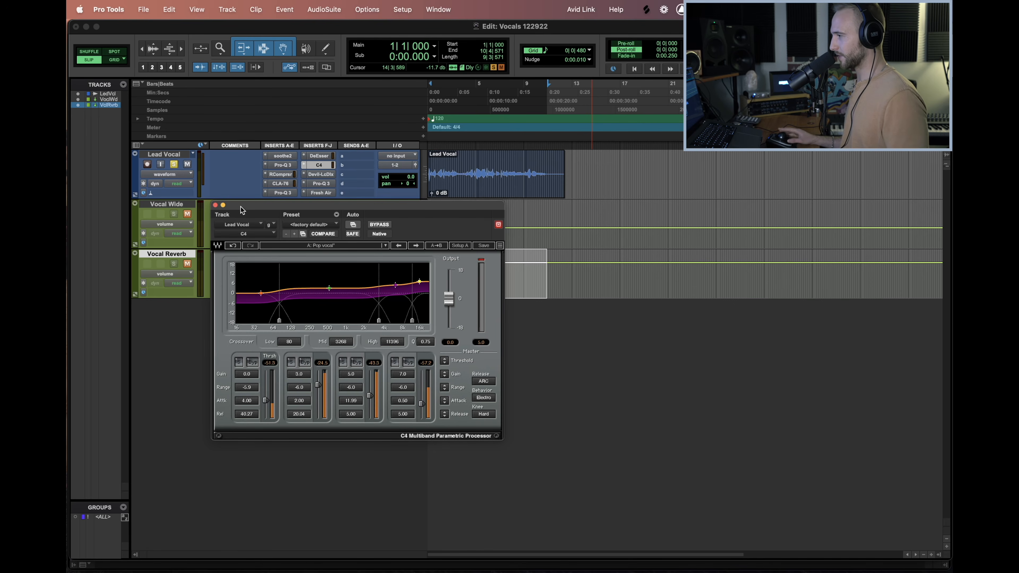
left_click(215, 205)
Check the Devil-Loc Deluxe settings on the Lead Vocal, including its exact mix percentage, and close it.
left_click(326, 175)
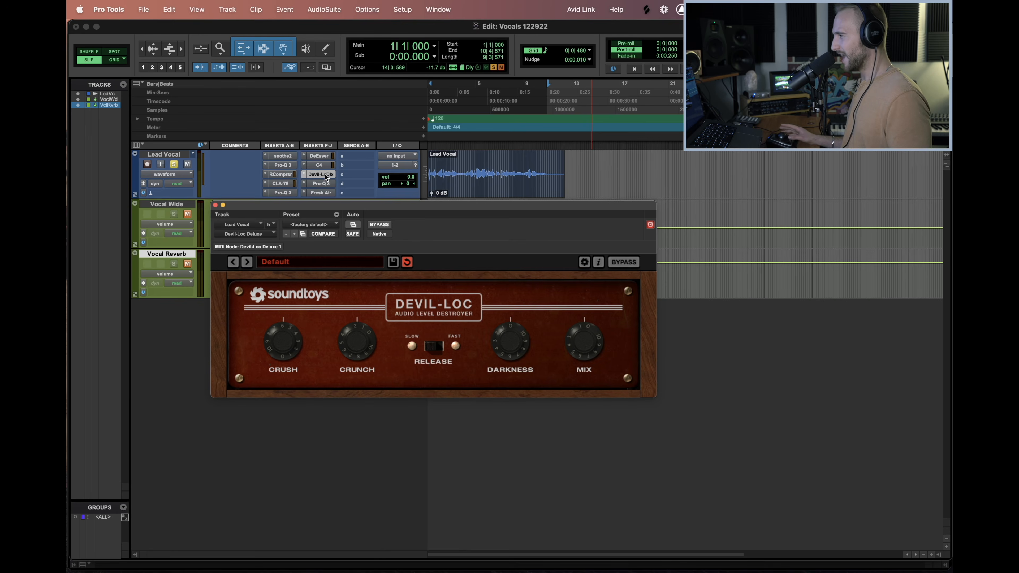
left_click_drag(393, 213, 353, 209)
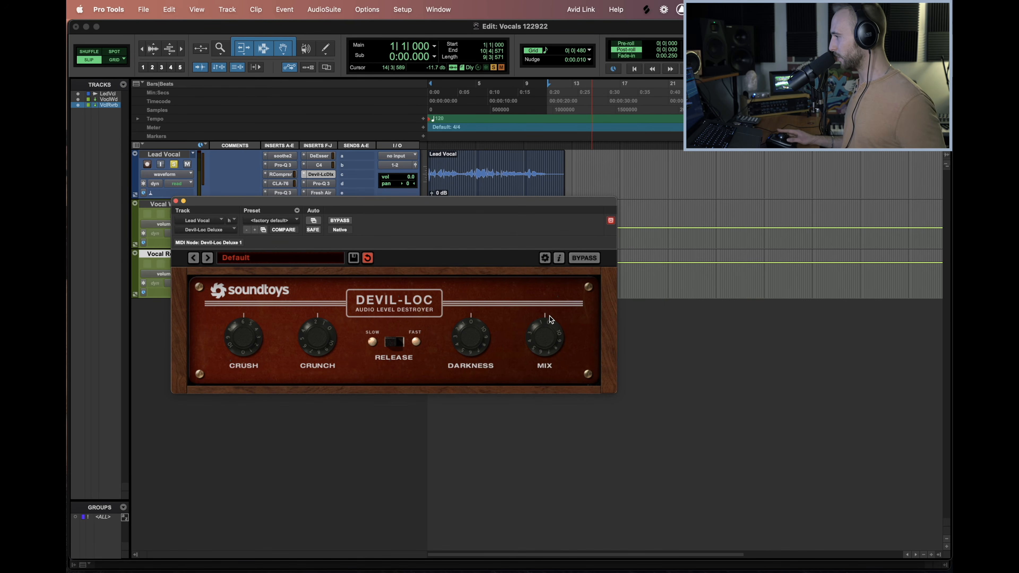
mouse_move(544, 368)
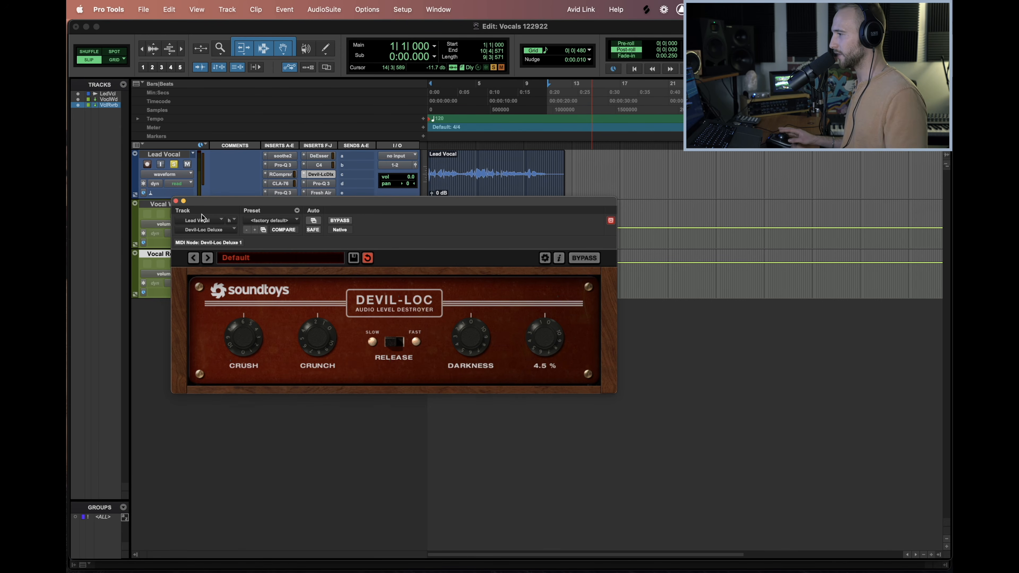
left_click(175, 202)
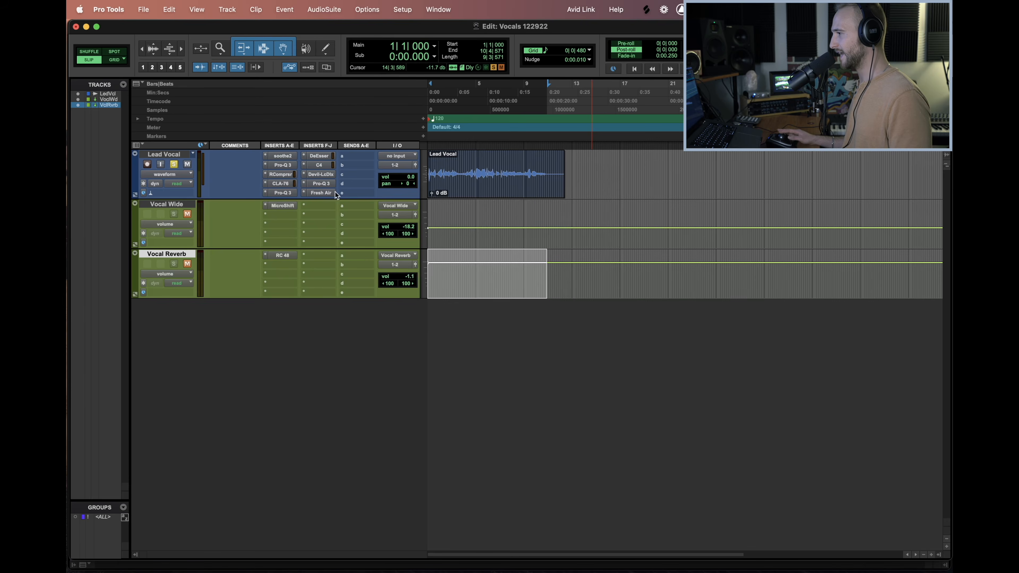
Review the low cut and narrow dip in the Lead Vocal's ninth-slot Pro-Q 3, and close it.
left_click(320, 183)
mouse_move(329, 339)
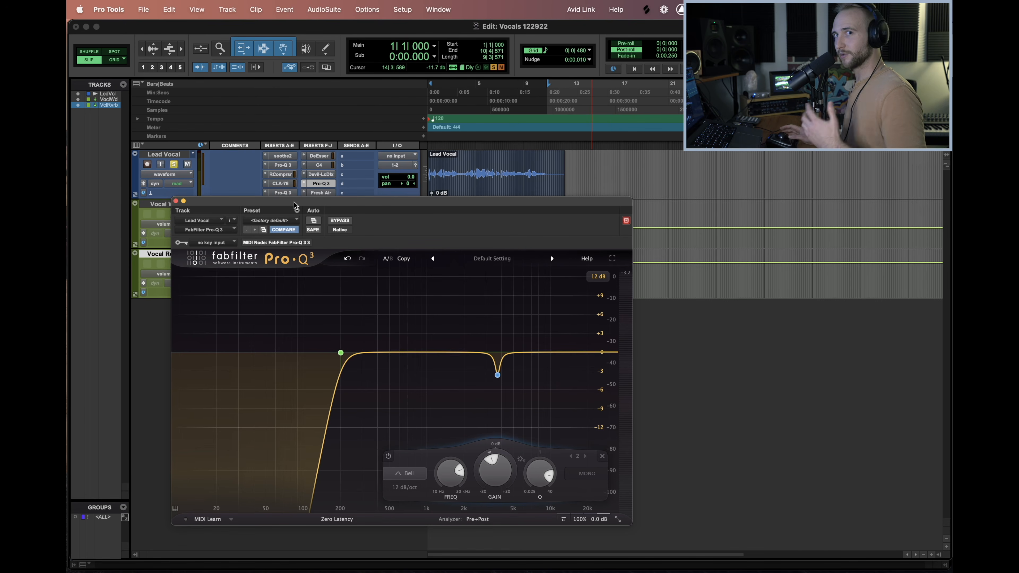
left_click(175, 200)
Review the Fresh Air plug-in's Mid Air and High Air amounts on the Lead Vocal, and close it.
left_click(319, 194)
left_click_drag(357, 243, 377, 141)
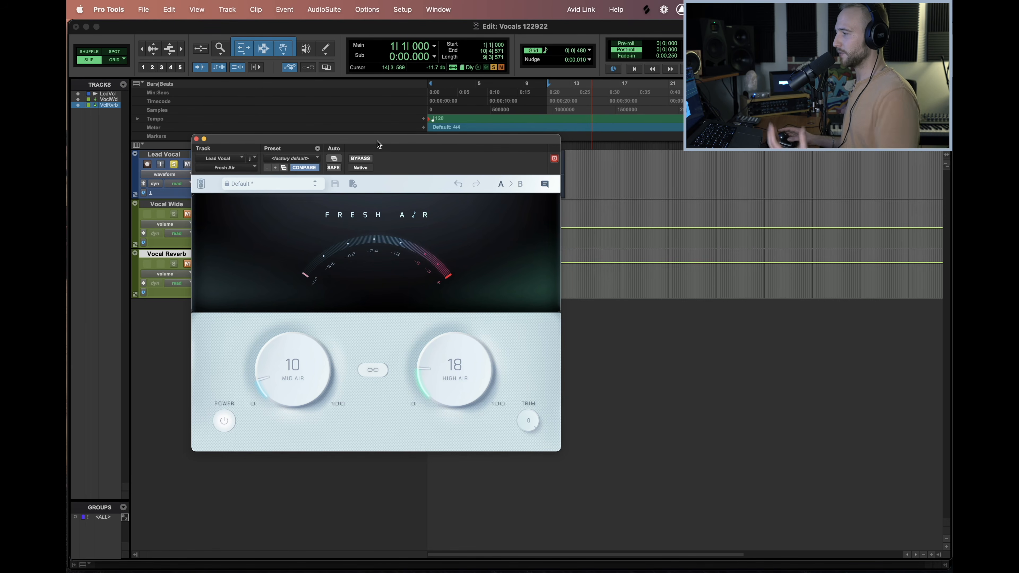
mouse_move(397, 296)
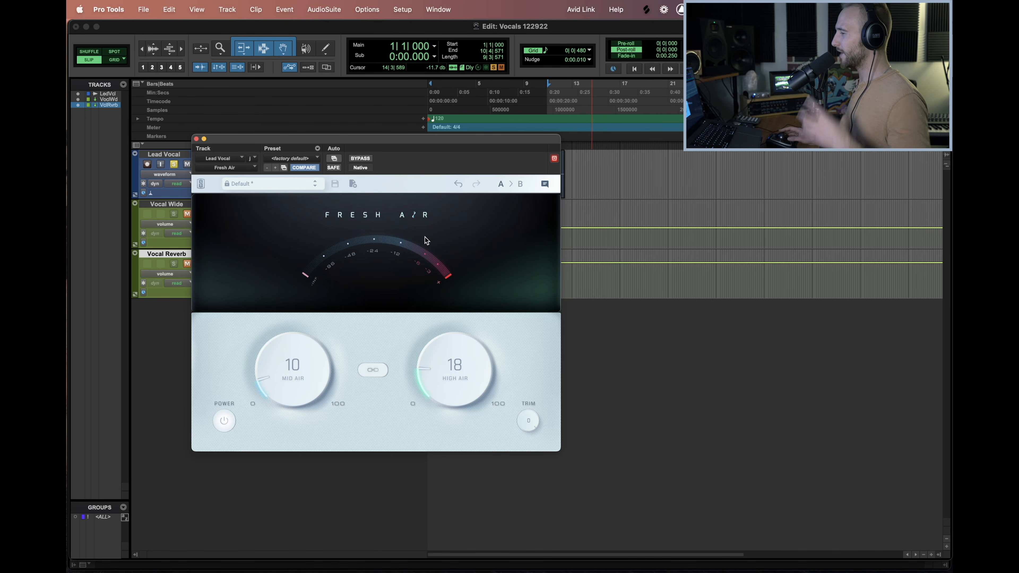
mouse_move(425, 237)
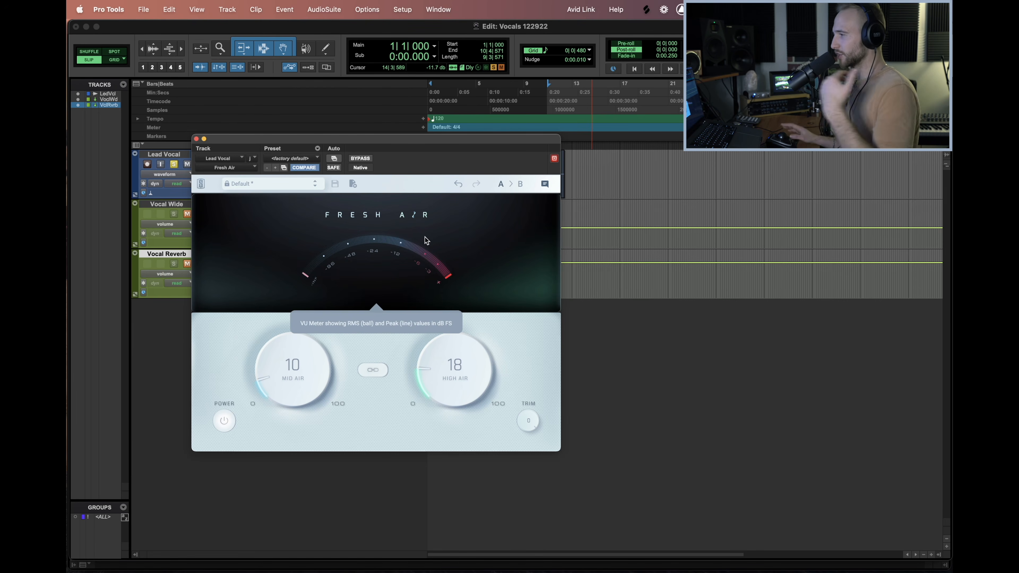
left_click_drag(221, 139, 240, 162)
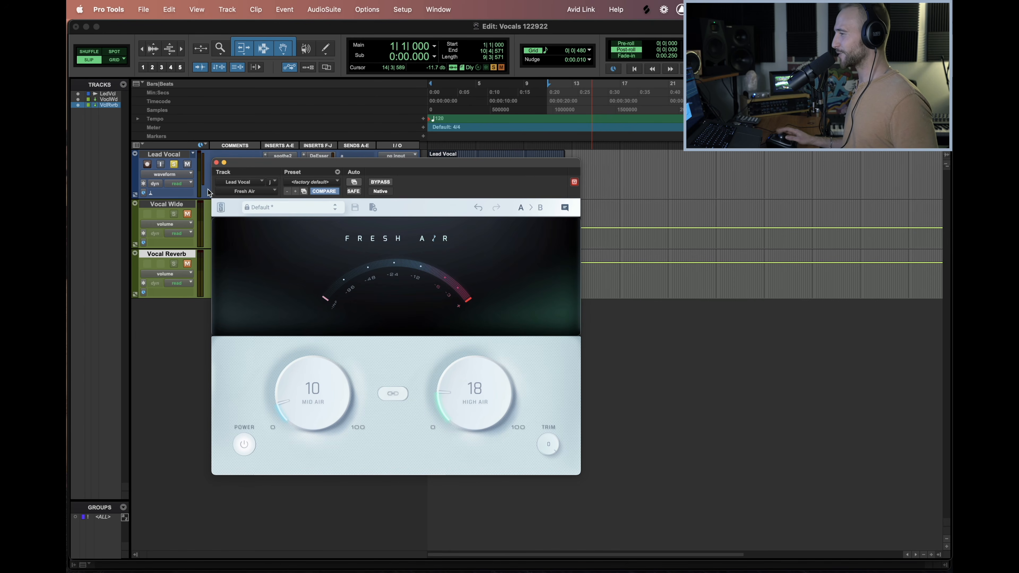
left_click(216, 162)
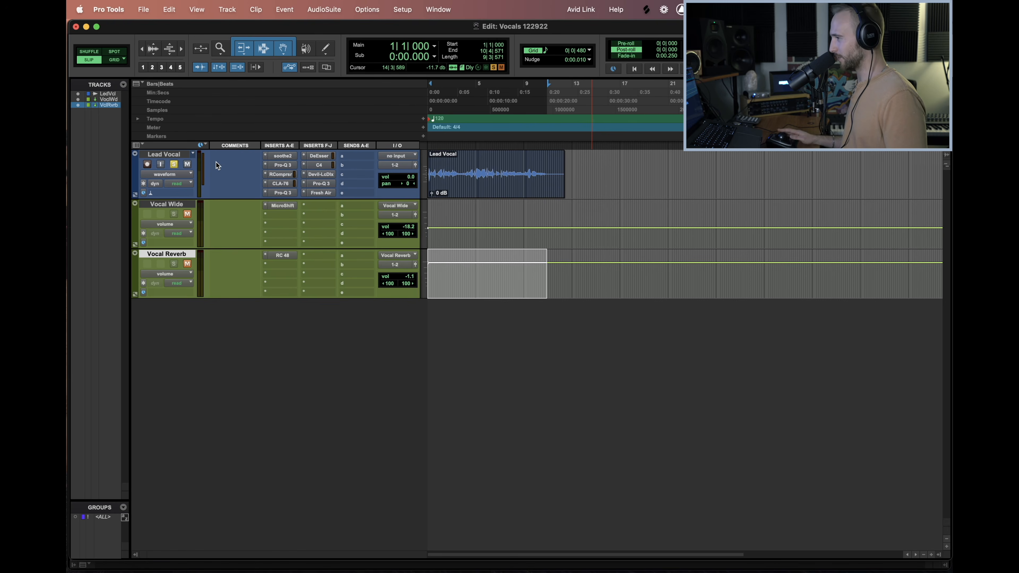
Select the Vocal Wide track and unmute it in the Mix window.
left_click(187, 205)
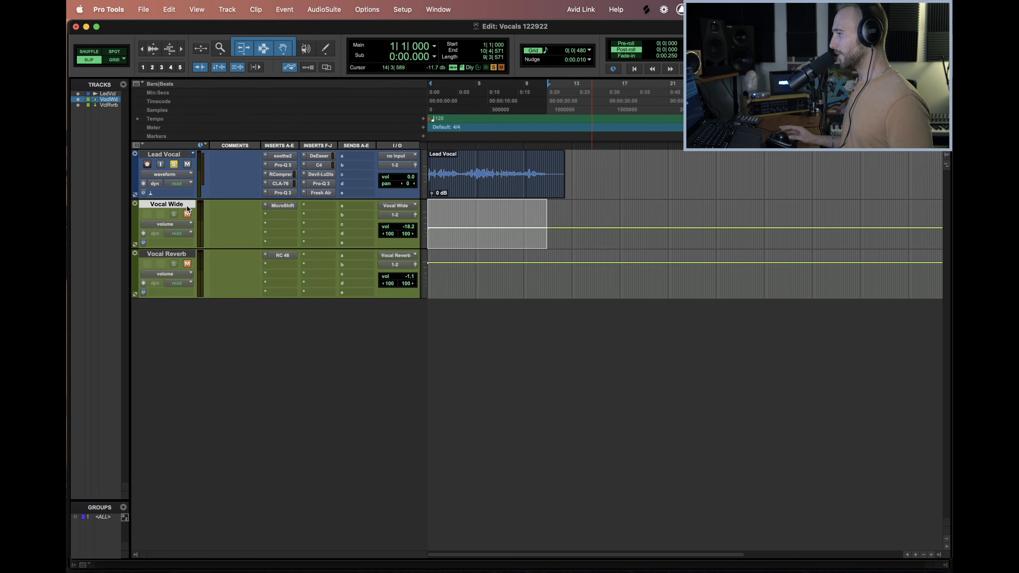
key("super+equal")
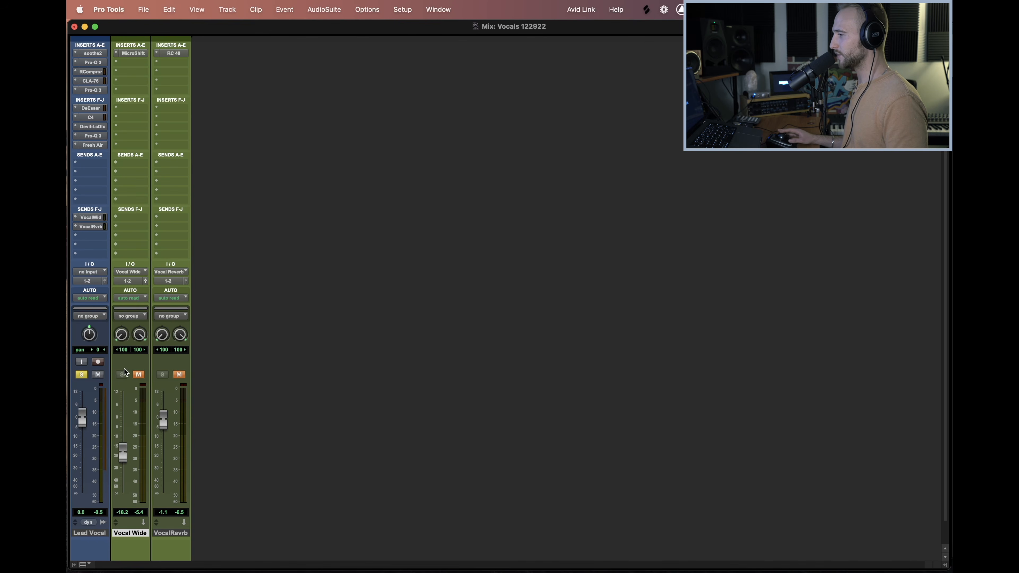
left_click(138, 374)
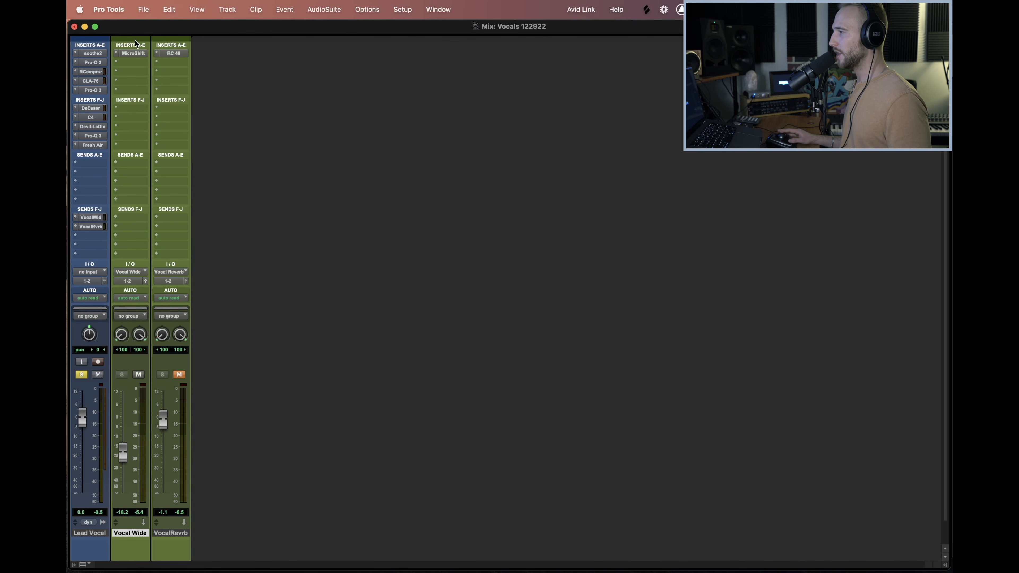
Review the MicroShift mix, focus, style, detune and delay settings on the Vocal Wide track, and close the plug-in.
left_click(136, 57)
left_click_drag(304, 156, 204, 155)
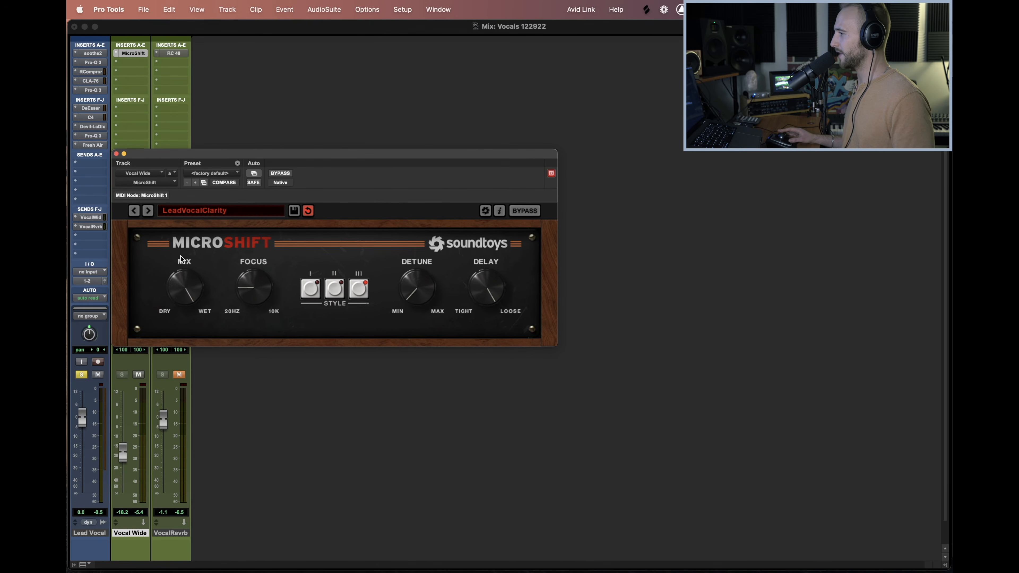
left_click(115, 153)
Check the Lead Vocal's send levels to Vocal Wide and Vocal Reverb, closing each send window.
left_click(91, 218)
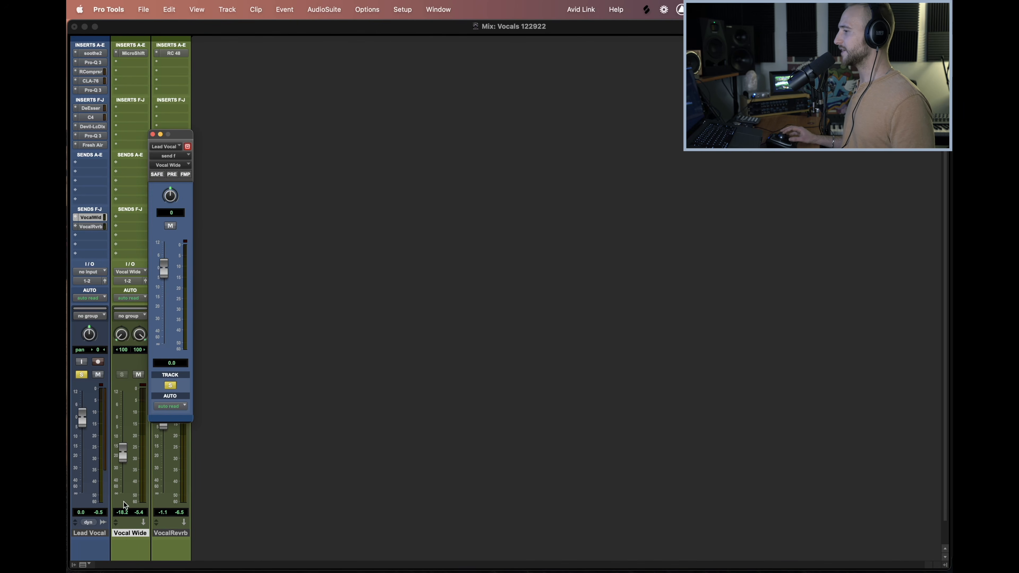
left_click(153, 134)
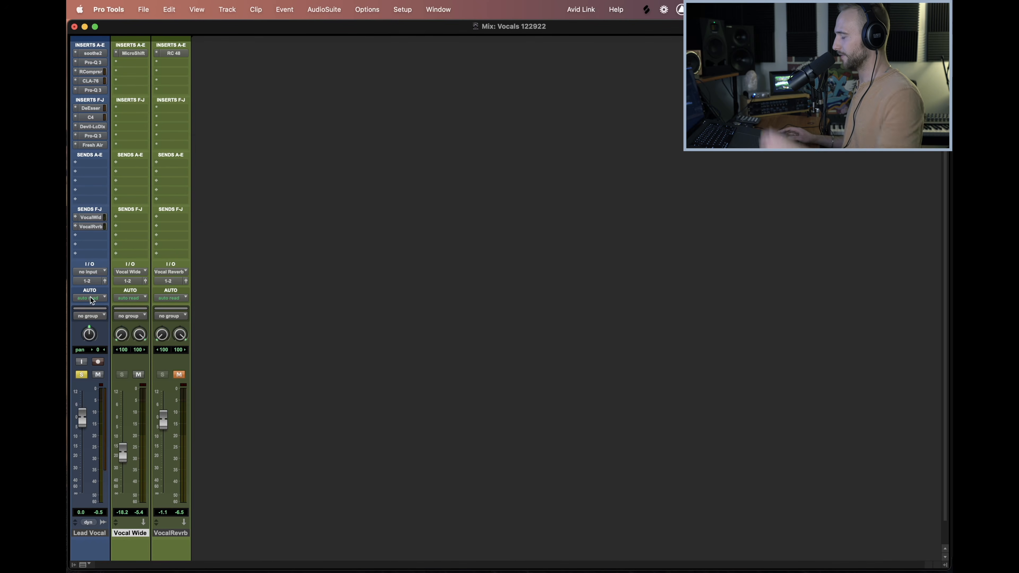
left_click(95, 227)
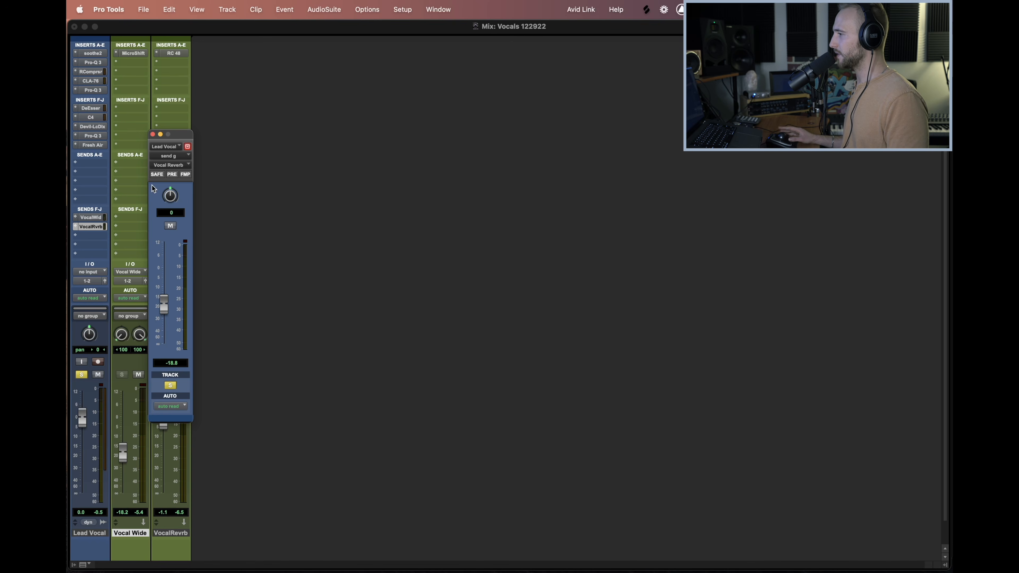
left_click(153, 135)
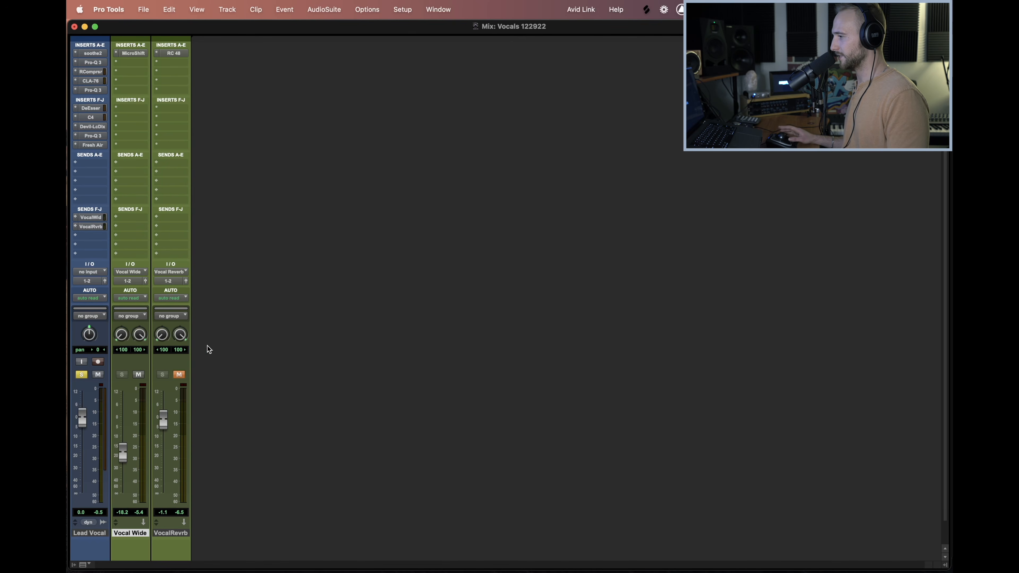
Review the RC 48 reverb settings on the Vocal Reverb track, unmute that track, and return to the Edit window.
left_click(175, 53)
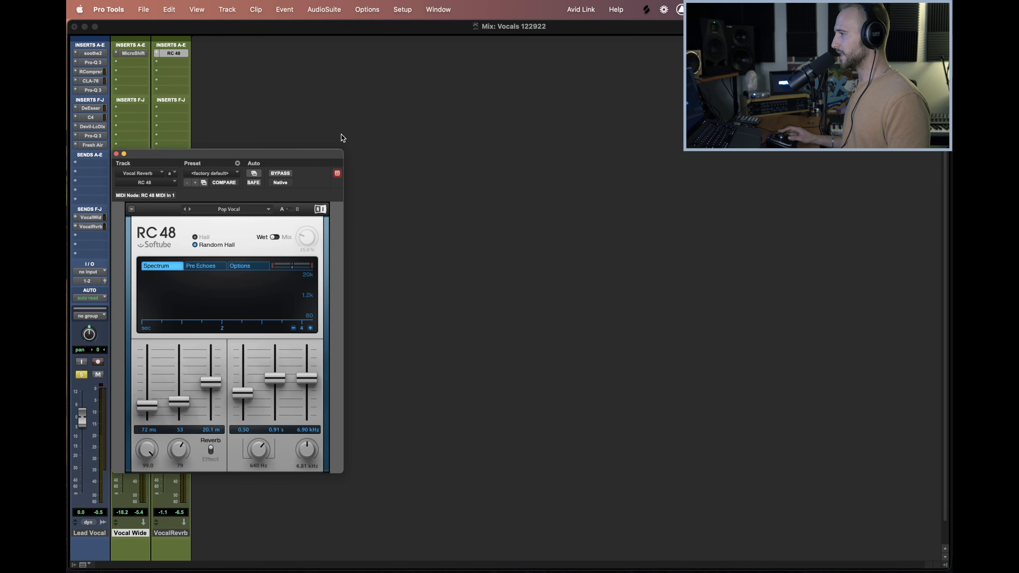
mouse_move(273, 154)
left_mouse_down()
mouse_move(306, 158)
mouse_move(284, 156)
left_mouse_up()
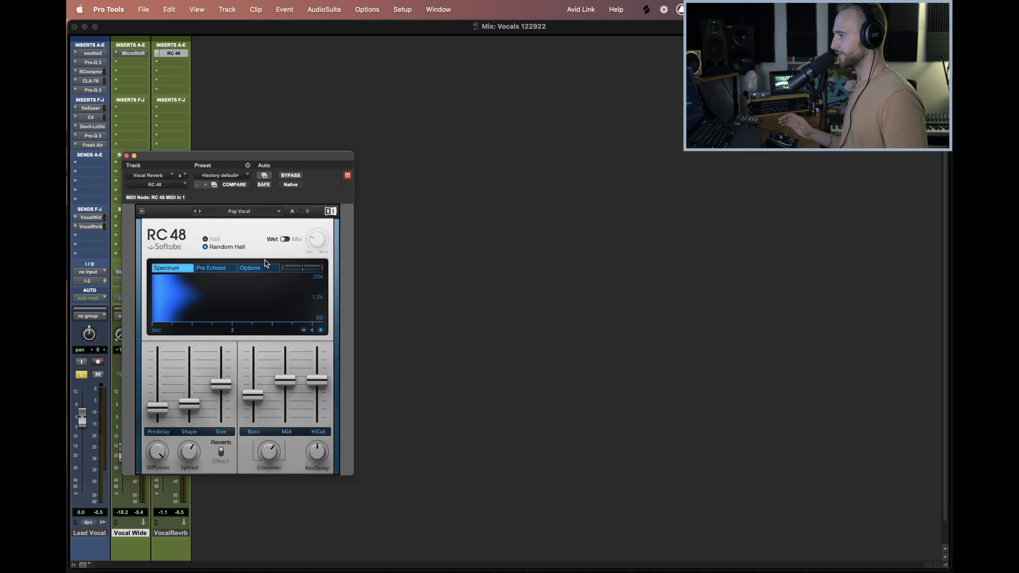
left_click(126, 155)
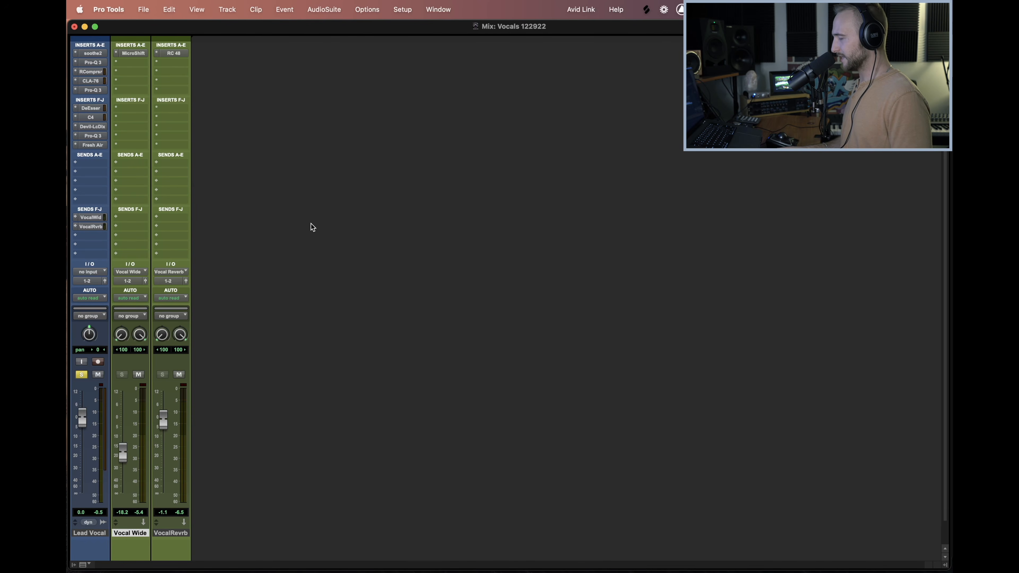
key("super+equal")
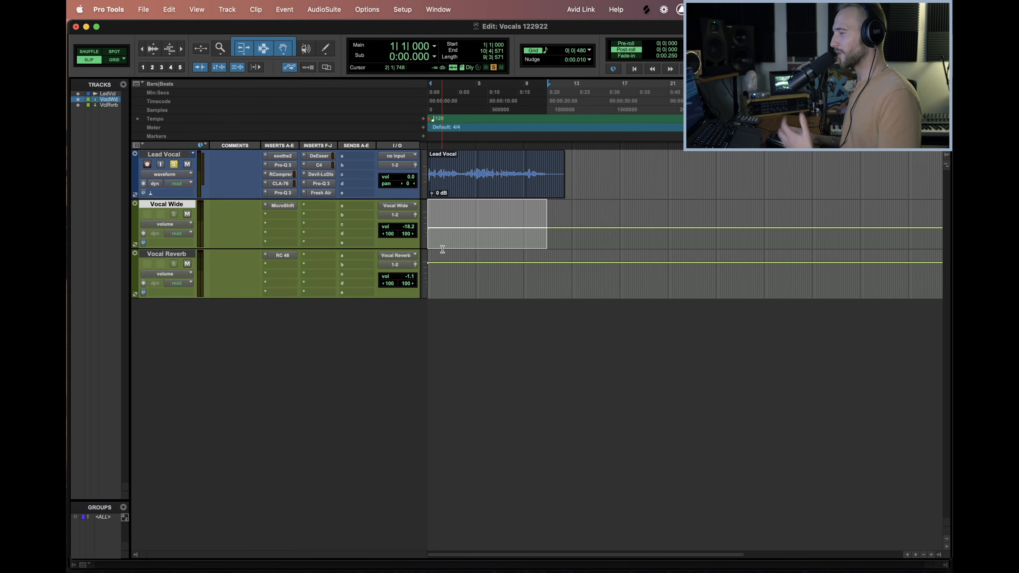